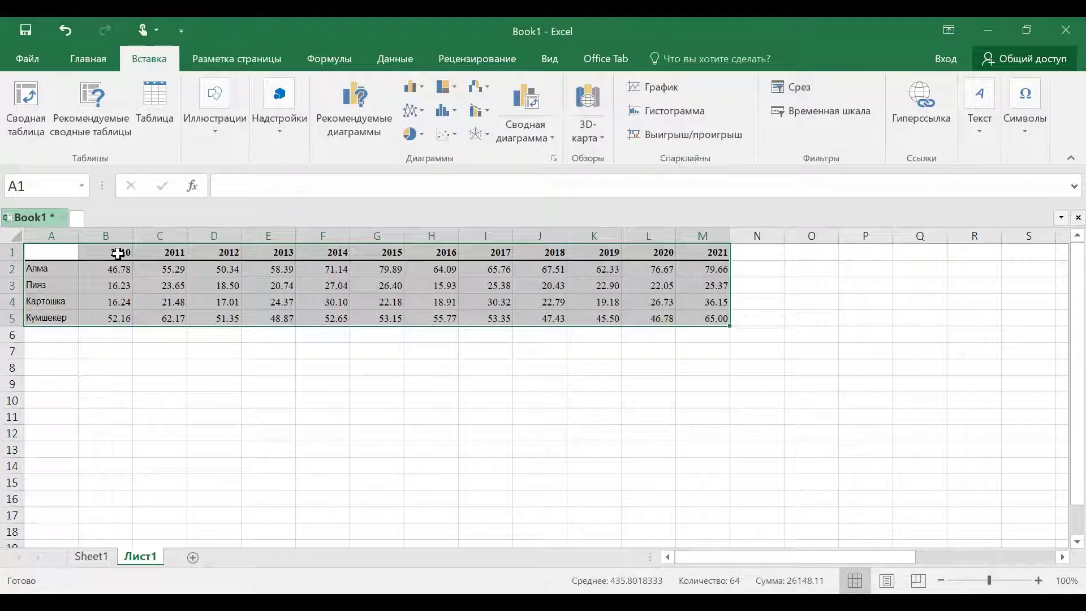
# - Copy the selected range A1:M5 and paste it transposed at cell A1 of a new worksheet
pyautogui.rightClick(118, 253)
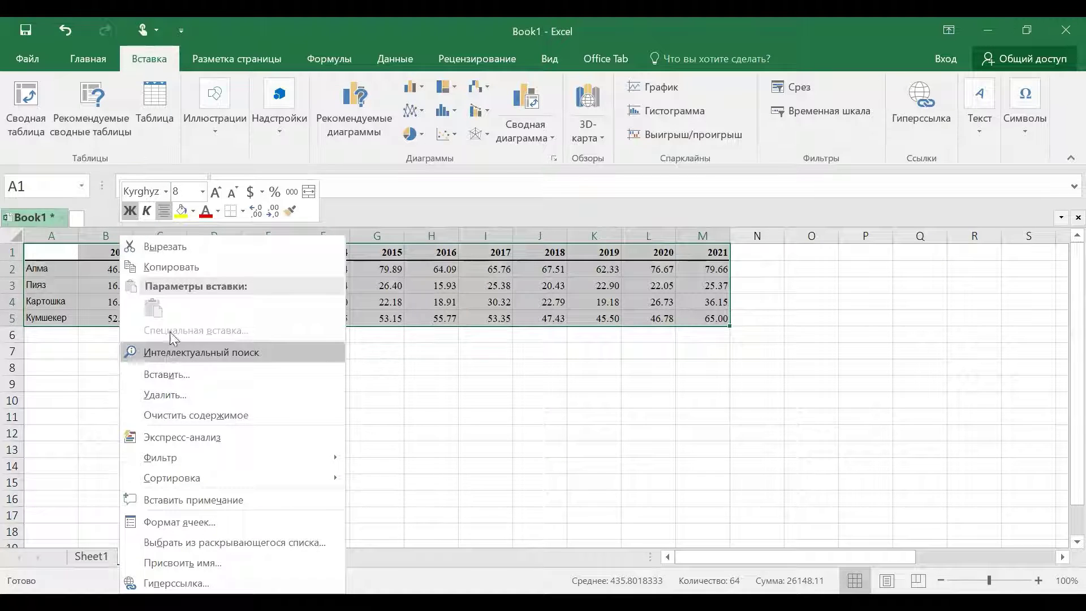
pyautogui.click(174, 267)
pyautogui.click(145, 557)
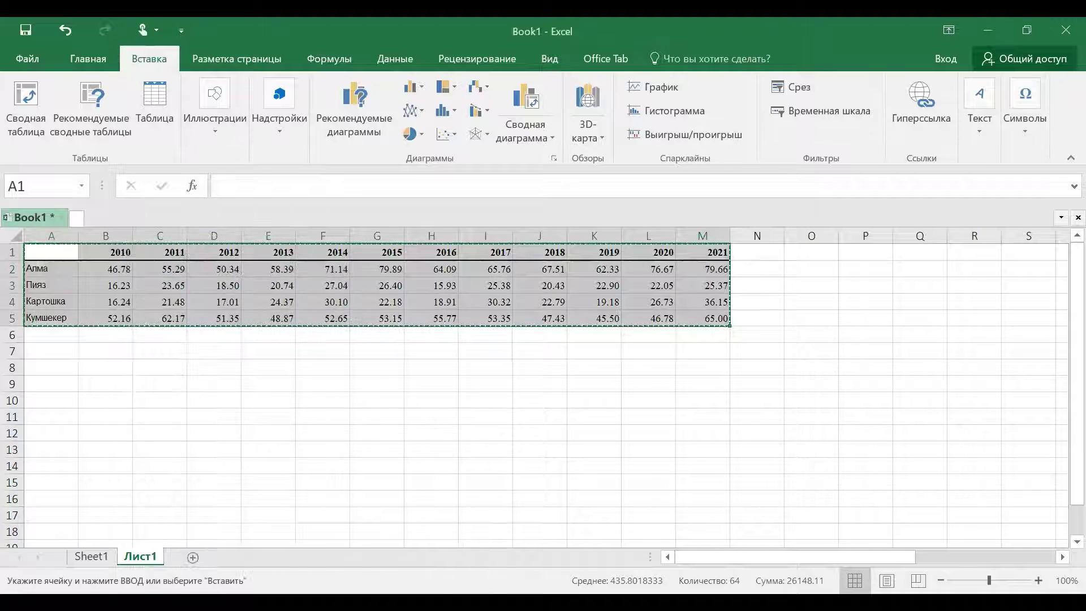
pyautogui.click(192, 557)
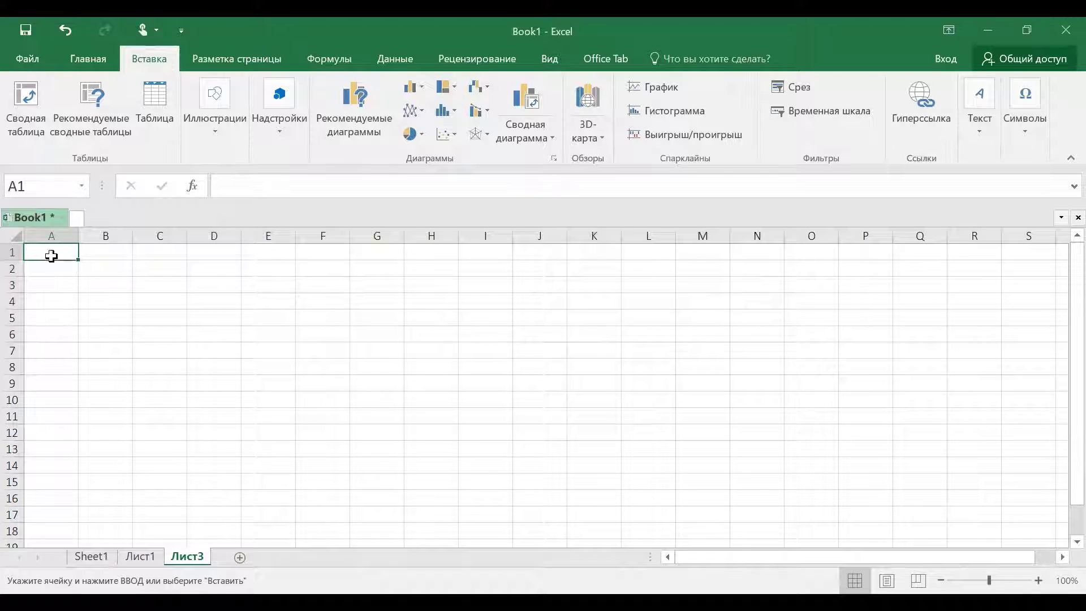
pyautogui.rightClick(54, 252)
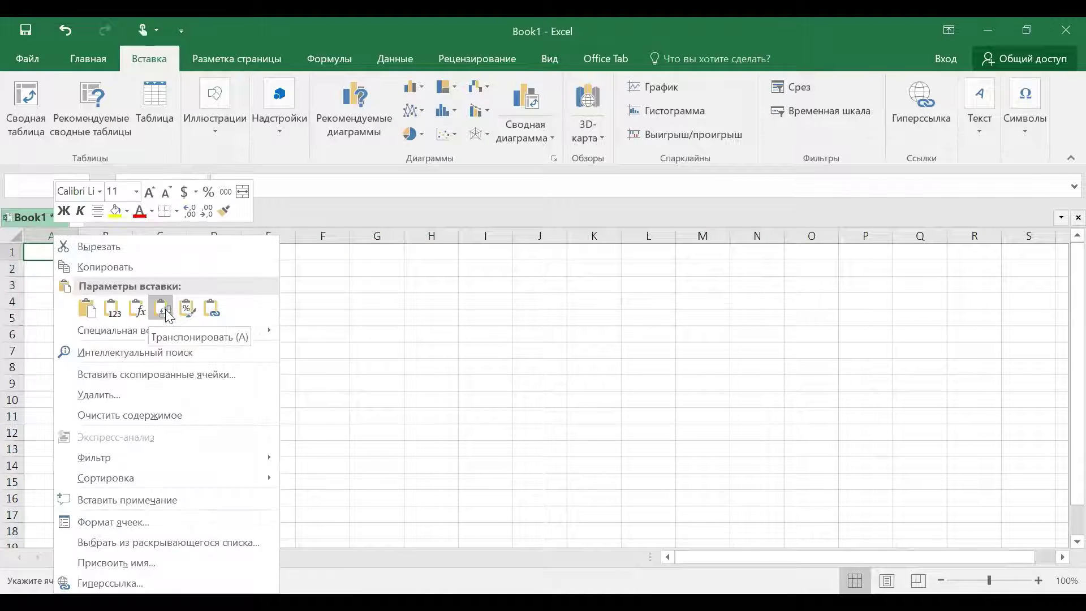
pyautogui.click(161, 309)
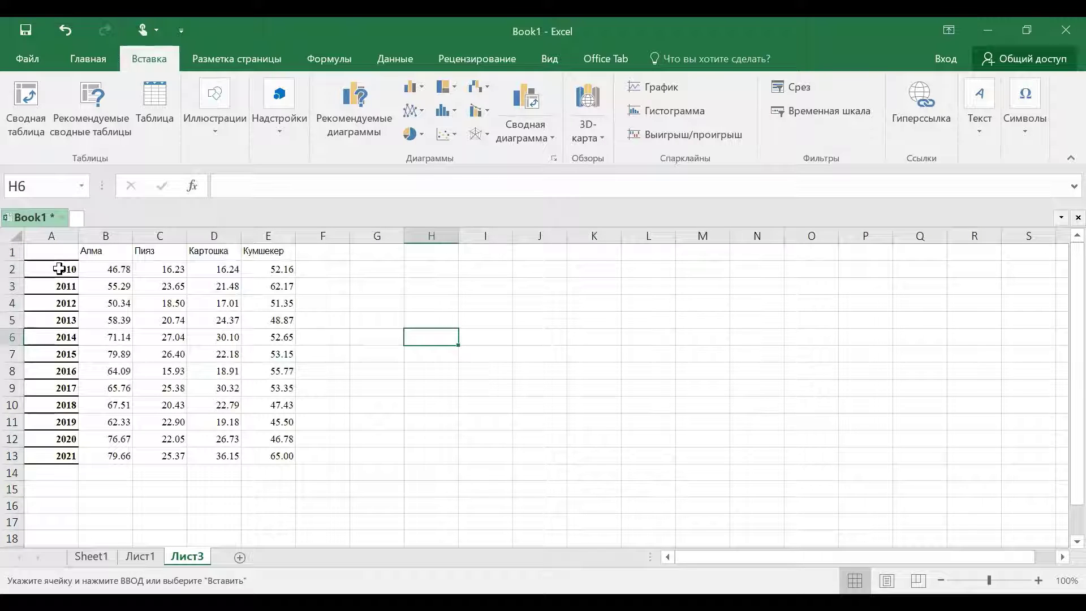
pyautogui.moveTo(62, 273); pyautogui.dragTo(57, 441)
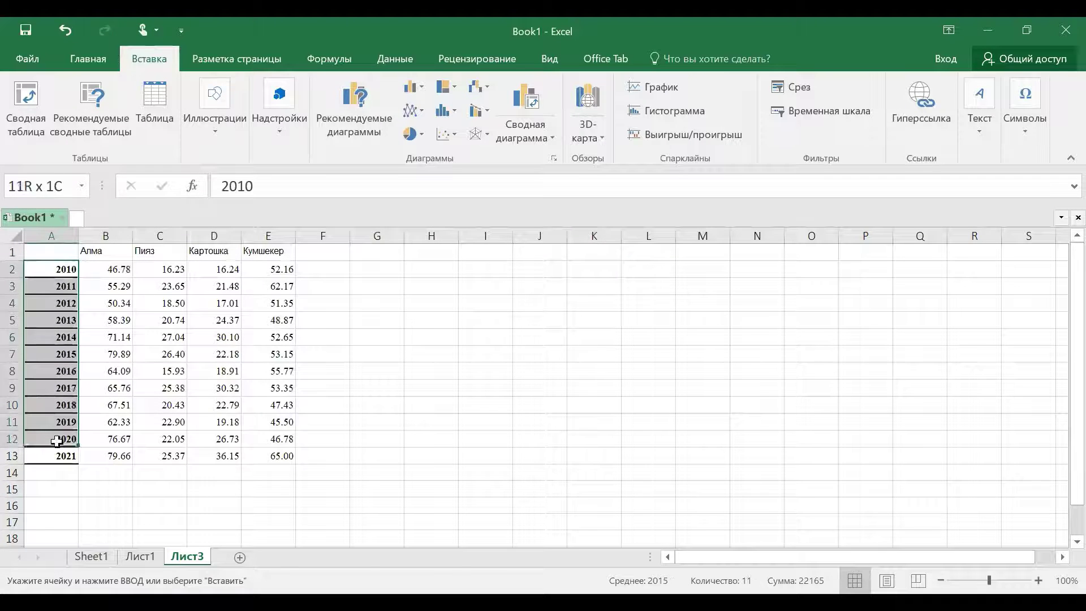
pyautogui.click(53, 270)
pyautogui.click(141, 557)
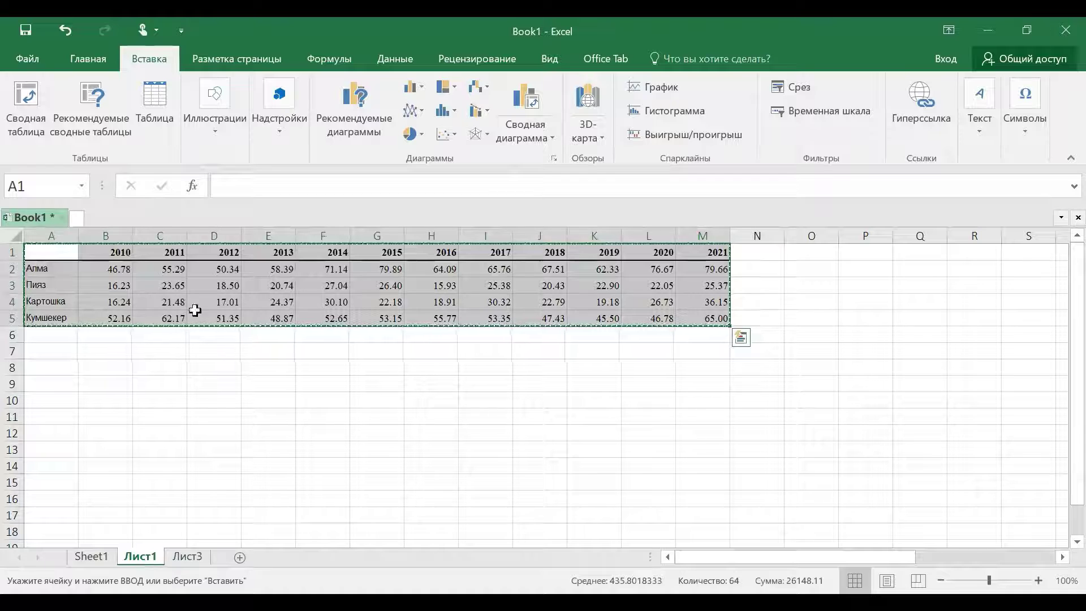
pyautogui.click(184, 557)
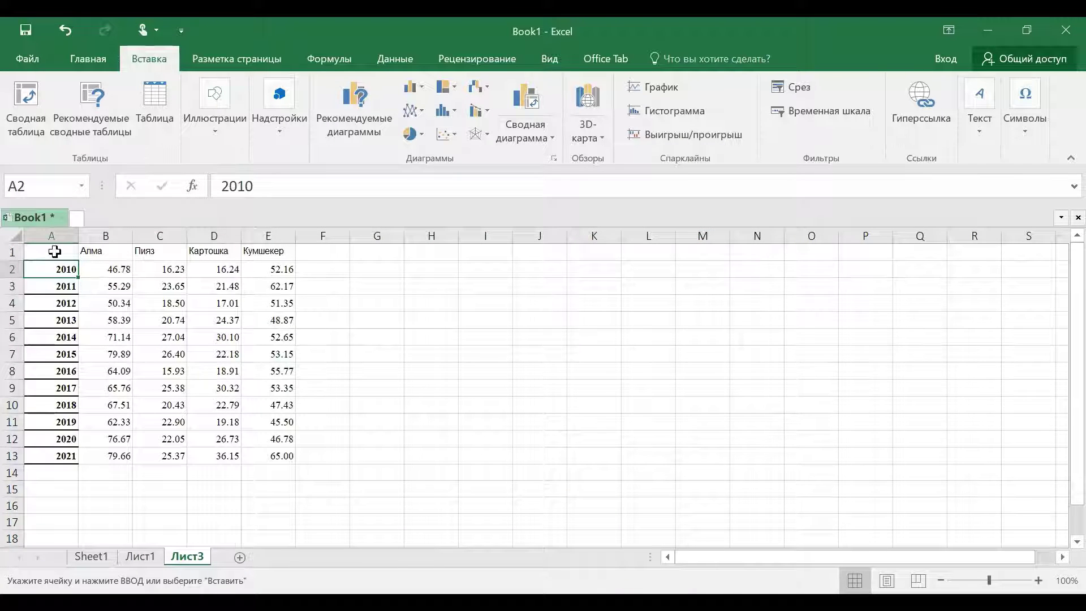
# - Enter the heading "Жыл" in cell A1 above the years of the transposed data
pyautogui.click(49, 252)
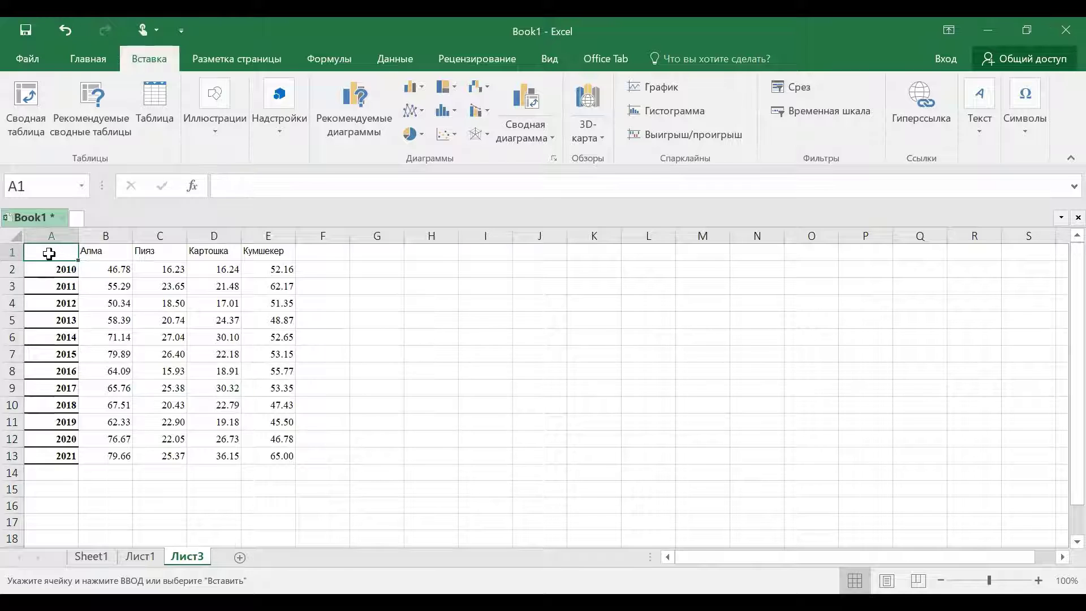
pyautogui.write('Жыл')
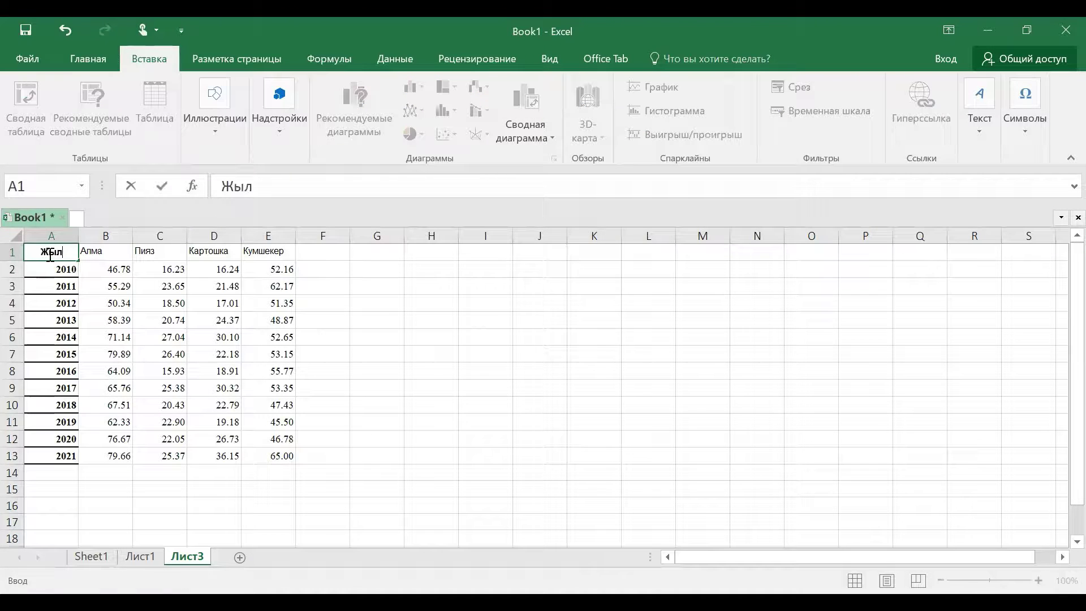
pyautogui.click(416, 396)
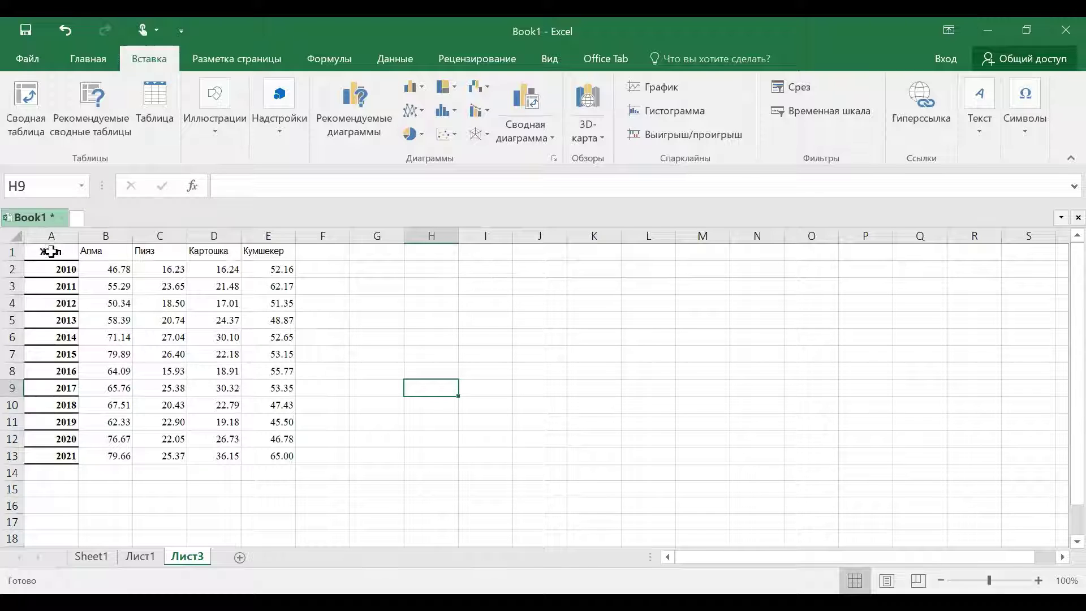
pyautogui.moveTo(51, 249); pyautogui.dragTo(266, 453)
pyautogui.click(409, 367)
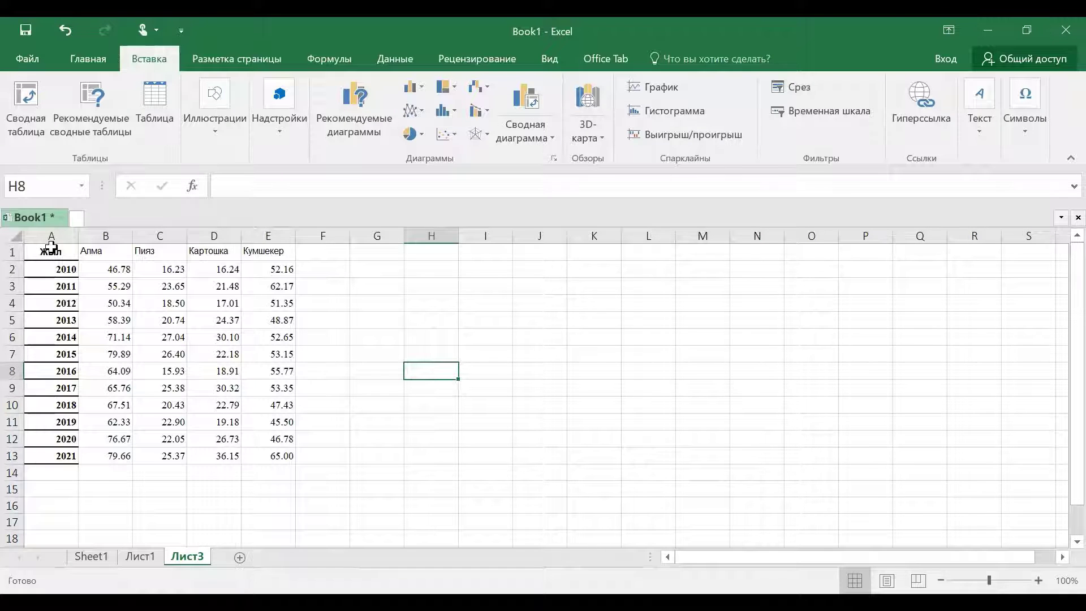
pyautogui.moveTo(50, 249); pyautogui.dragTo(255, 454)
pyautogui.click(343, 300)
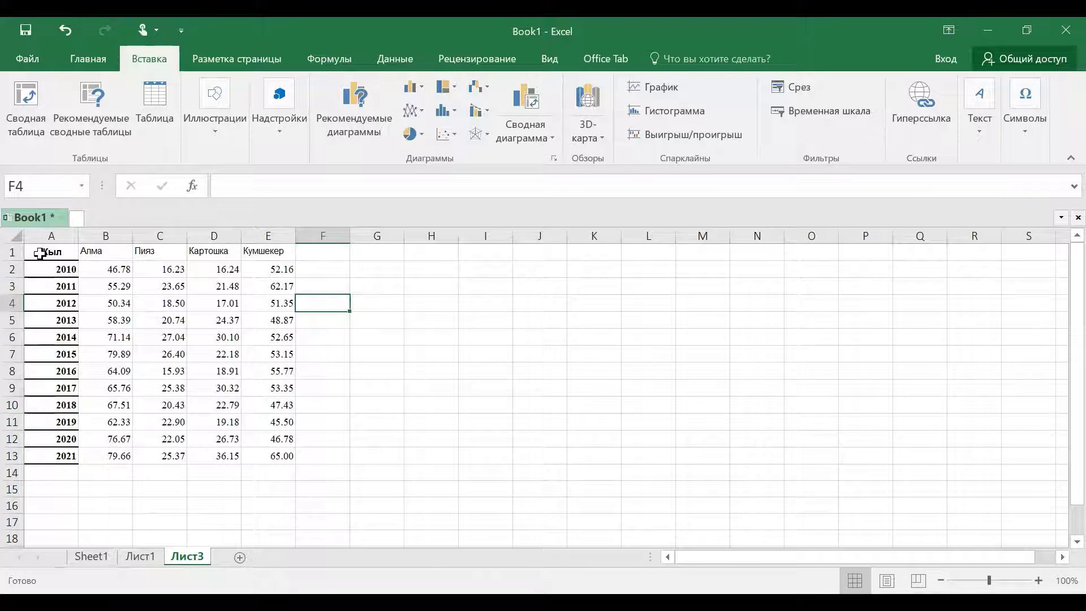
pyautogui.moveTo(49, 254); pyautogui.dragTo(269, 456)
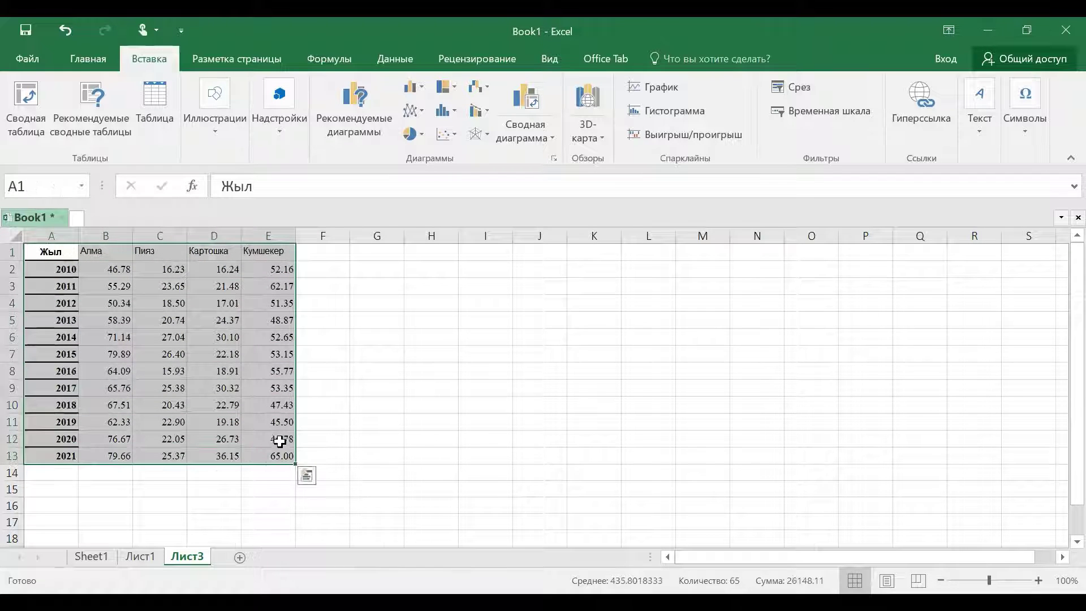
pyautogui.click(330, 338)
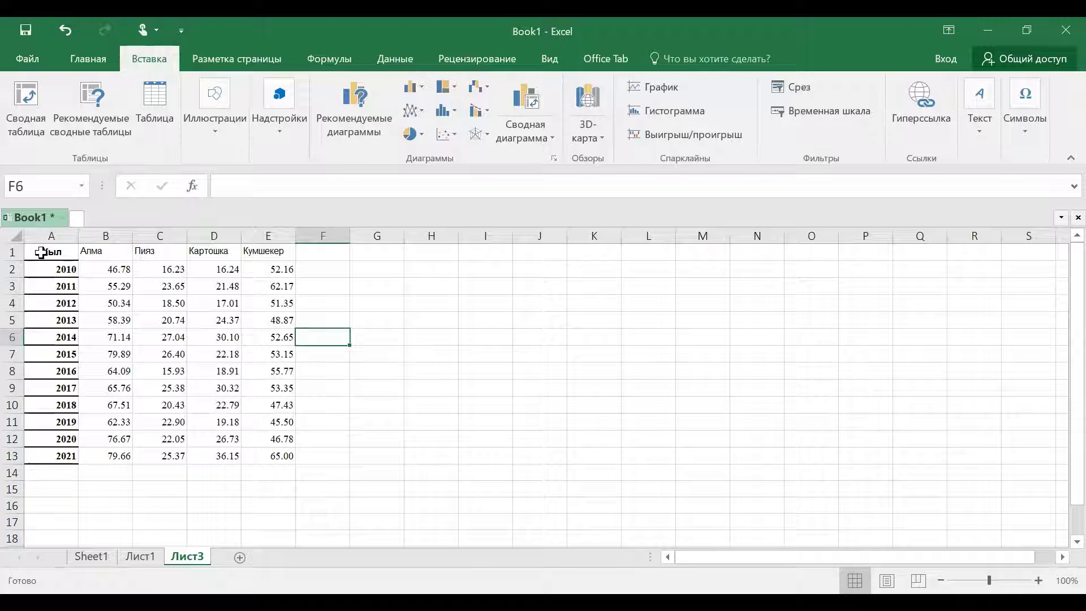
# - Convert the range A1:E13 into an Excel table with headers
pyautogui.moveTo(41, 252); pyautogui.dragTo(278, 456)
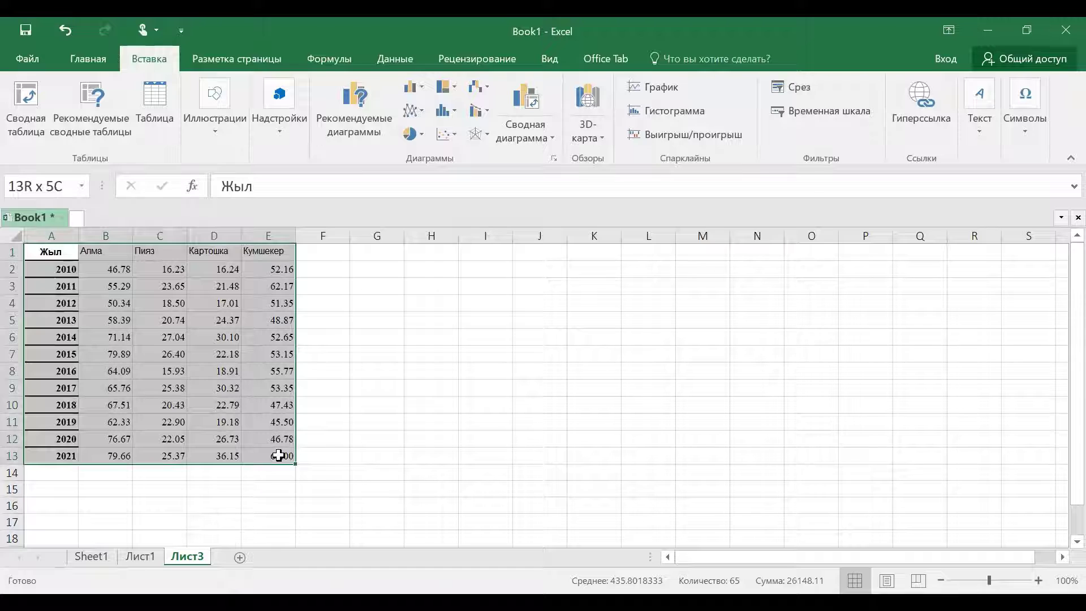
pyautogui.moveTo(278, 455); pyautogui.dragTo(278, 456)
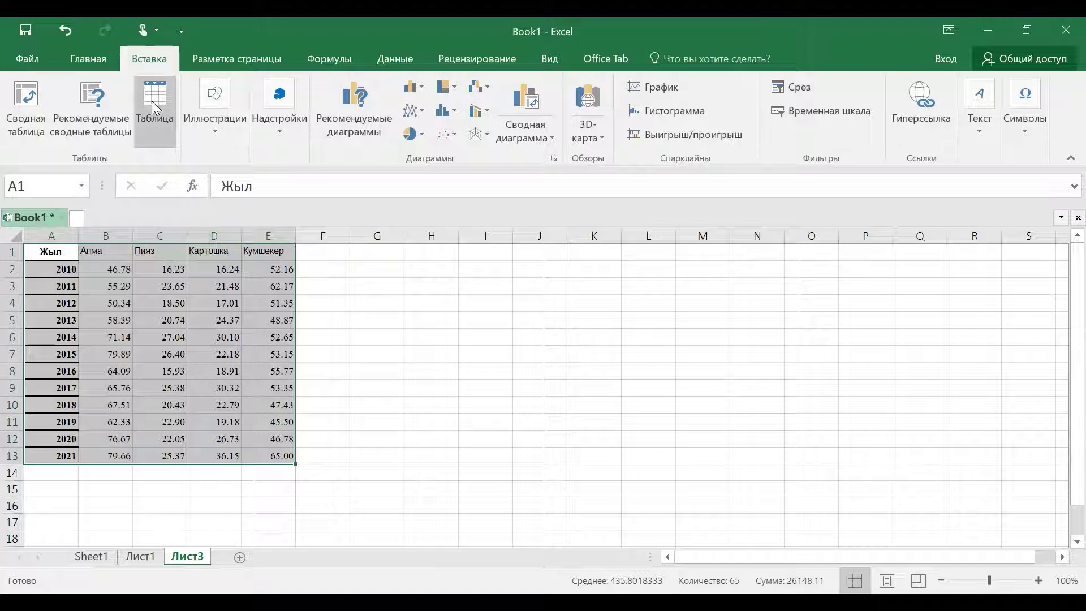
pyautogui.click(86, 57)
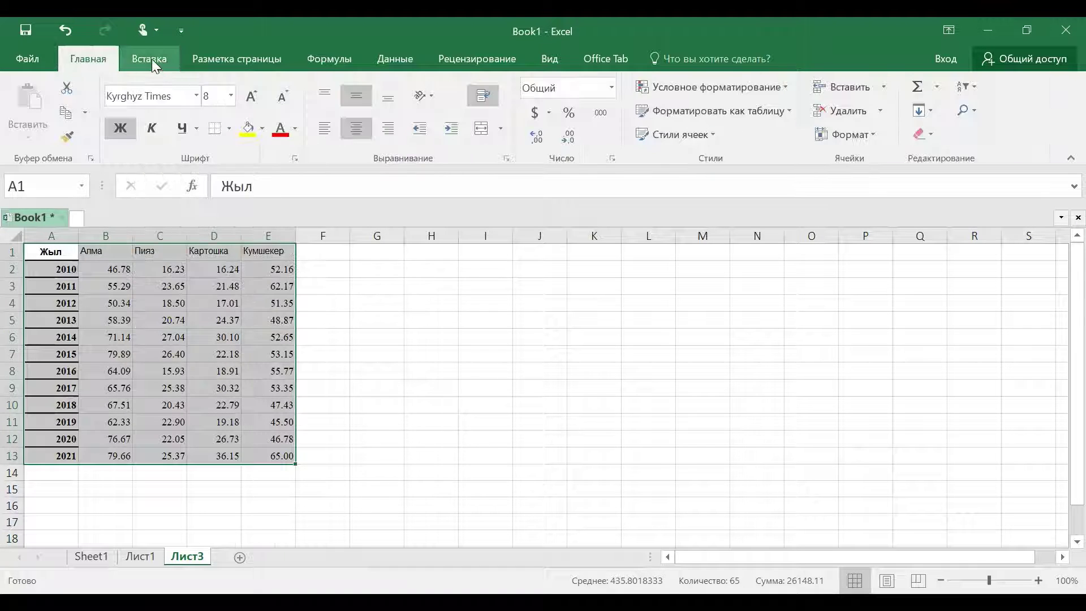
pyautogui.click(152, 62)
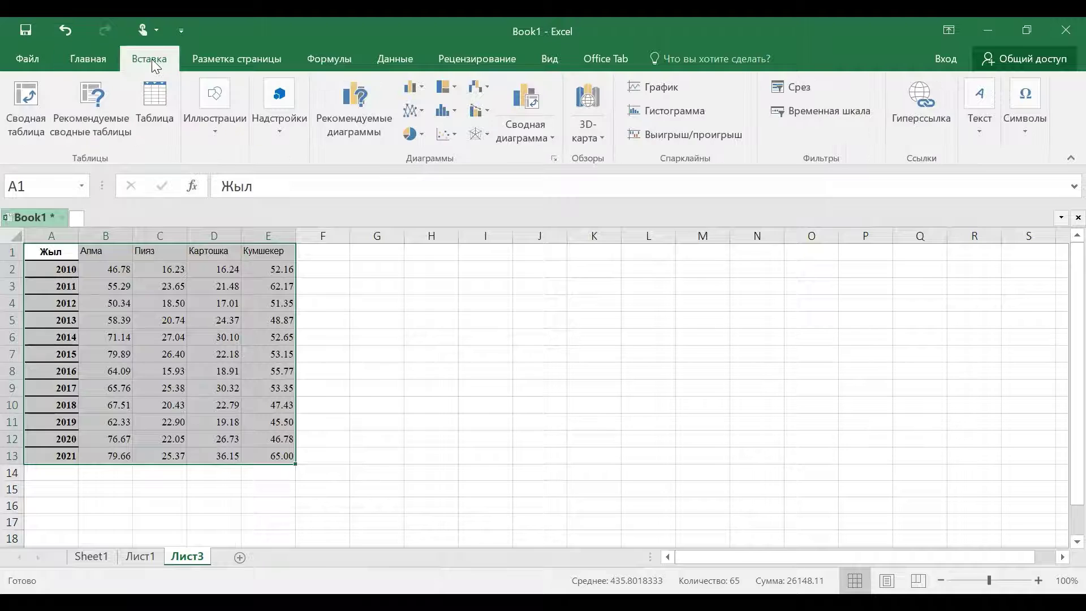
pyautogui.click(154, 98)
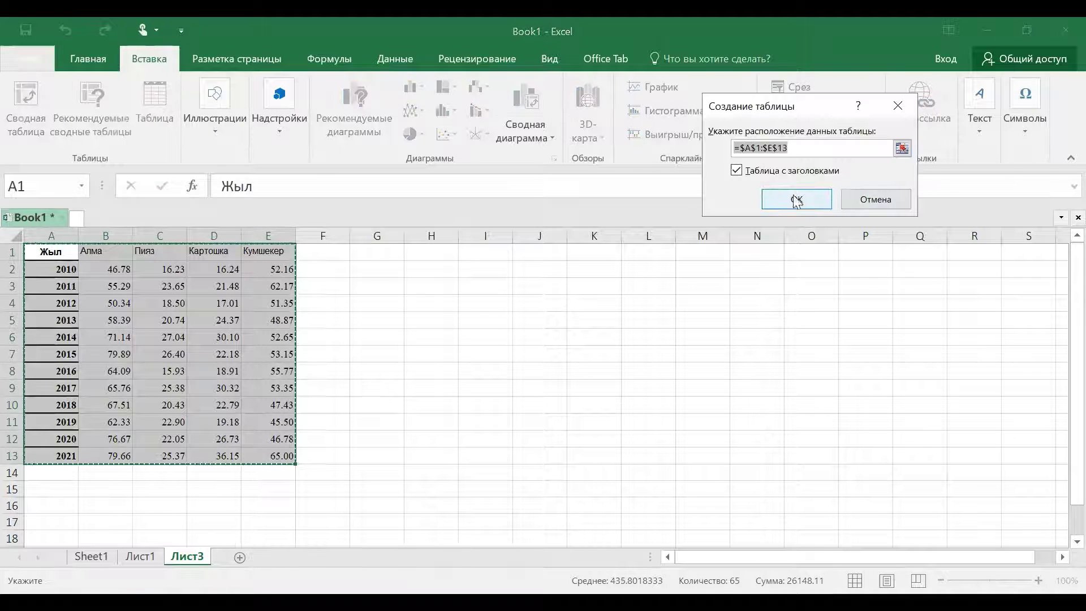
pyautogui.click(796, 198)
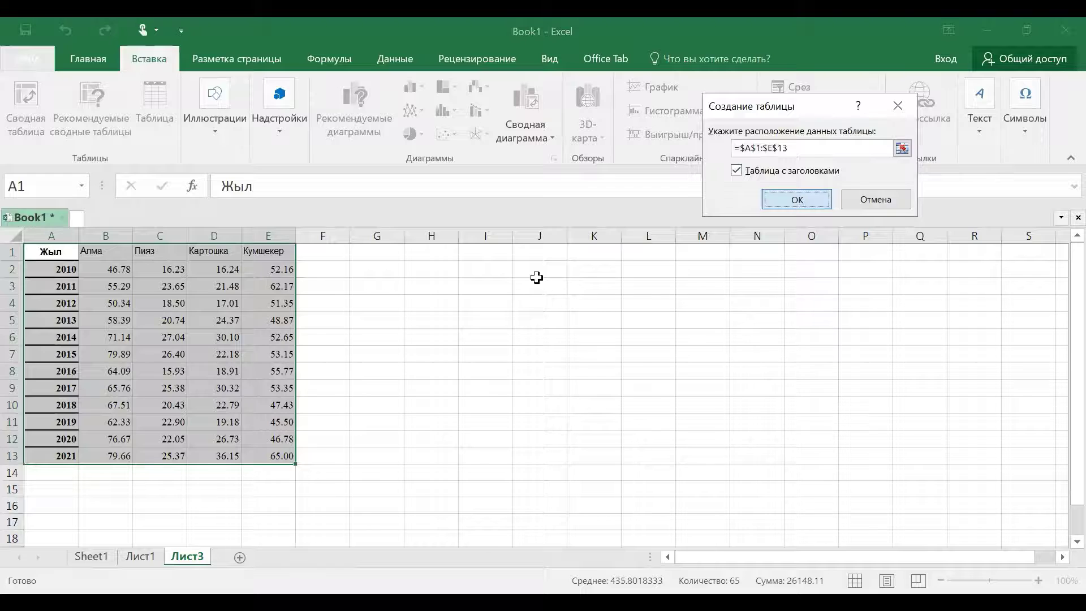
pyautogui.click(493, 353)
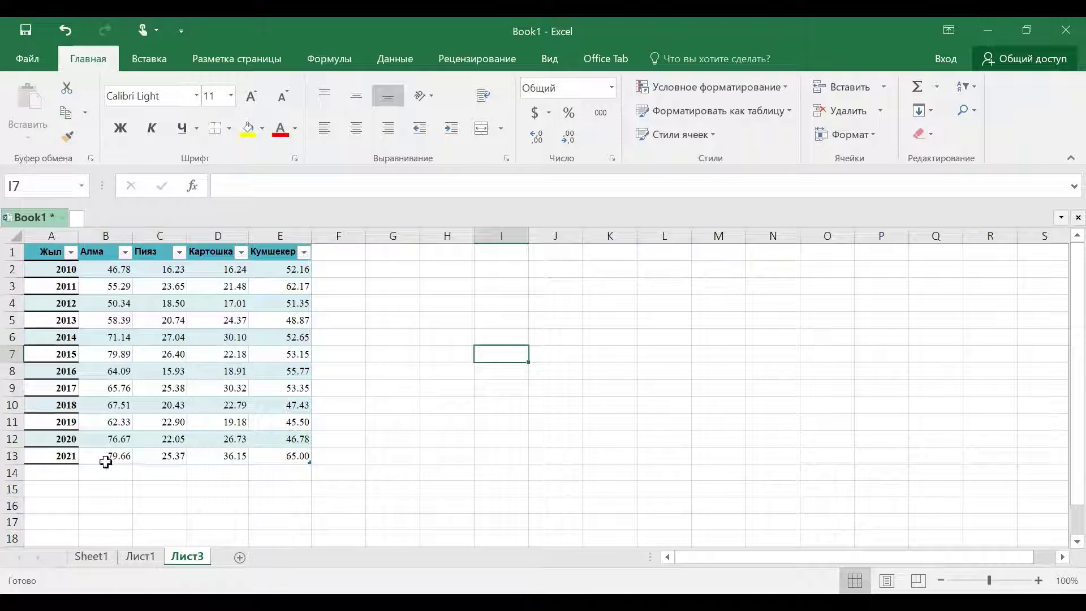
# - Examine the data cells of the new table and the table design options available for them
pyautogui.click(165, 338)
pyautogui.click(103, 339)
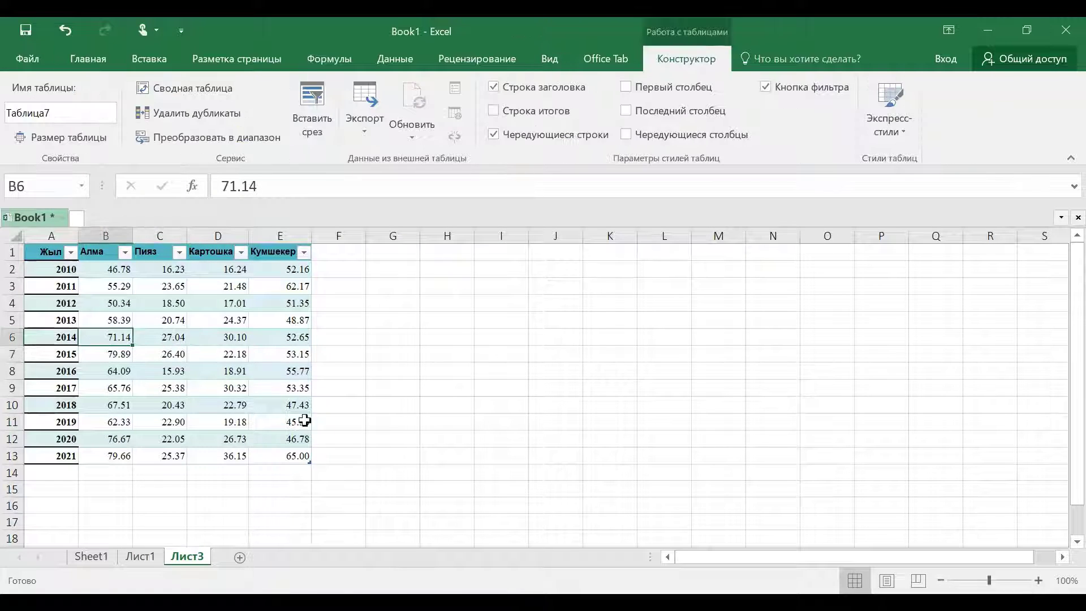
pyautogui.click(294, 456)
pyautogui.click(286, 438)
pyautogui.click(285, 391)
pyautogui.click(266, 452)
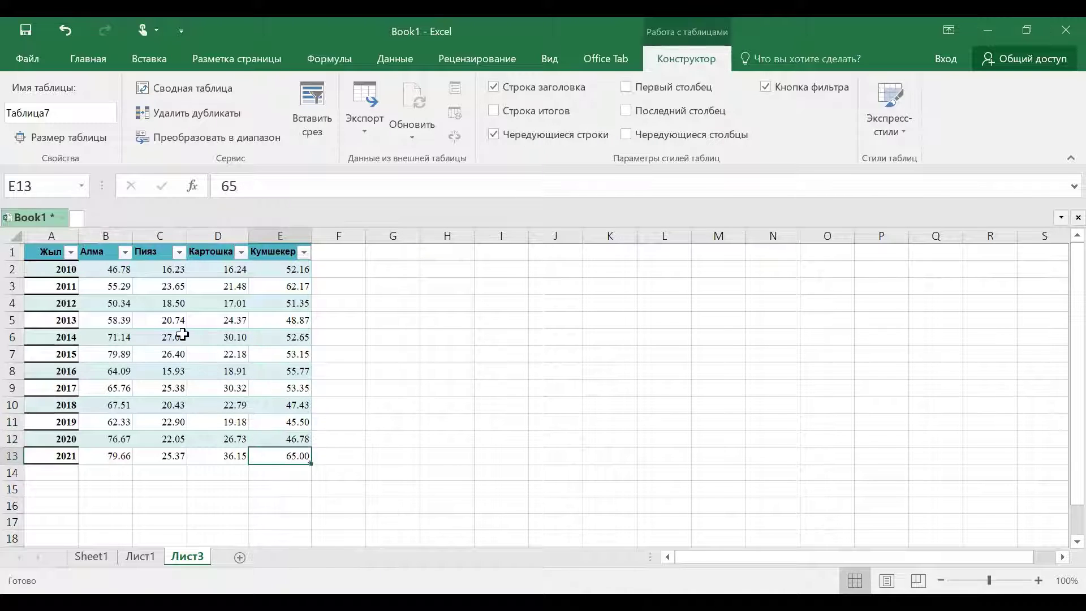
pyautogui.click(183, 335)
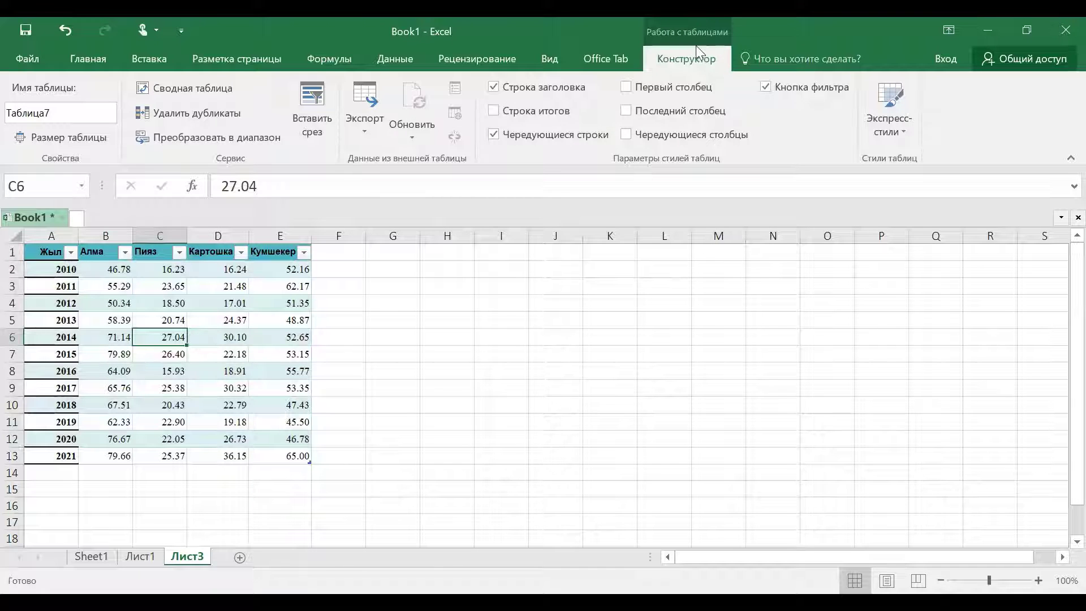
pyautogui.click(241, 385)
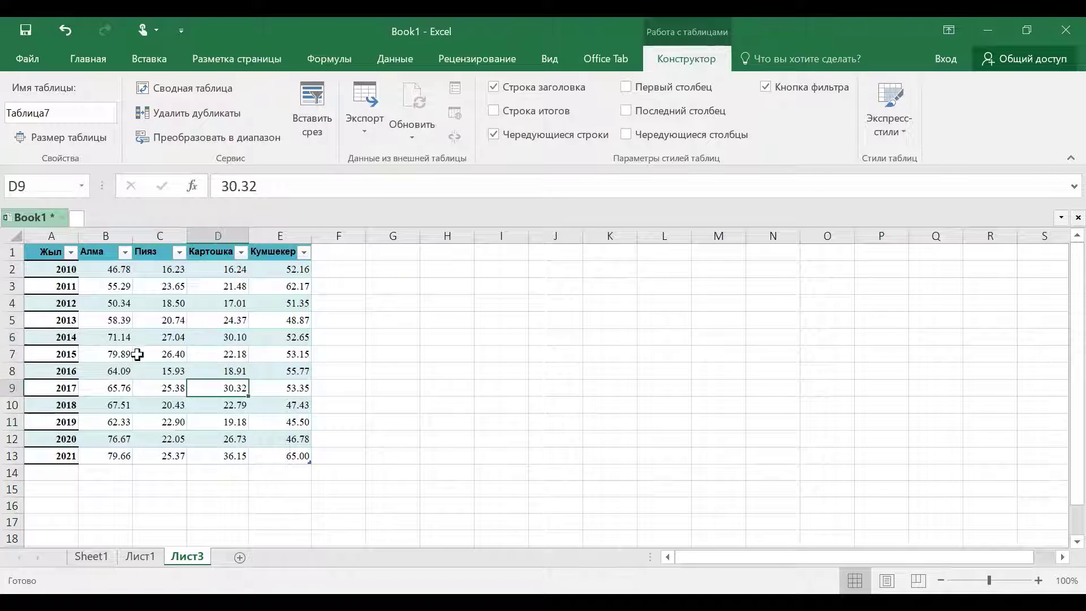
pyautogui.click(114, 333)
pyautogui.click(156, 304)
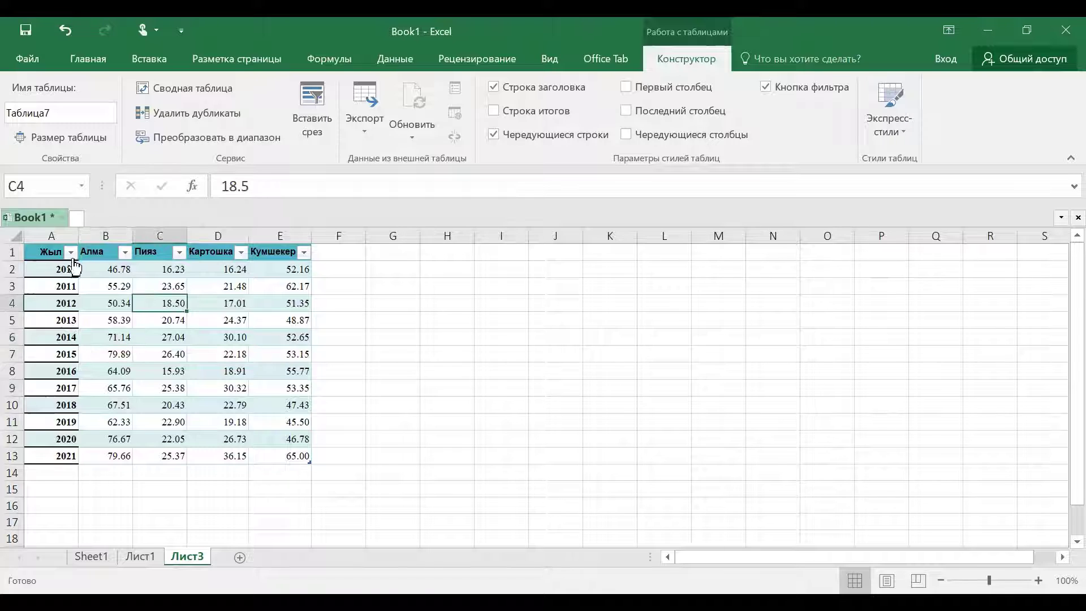
# - Filter the "Жыл" column to exclude the years 2010, 2011, 2012 and 2016
pyautogui.click(71, 252)
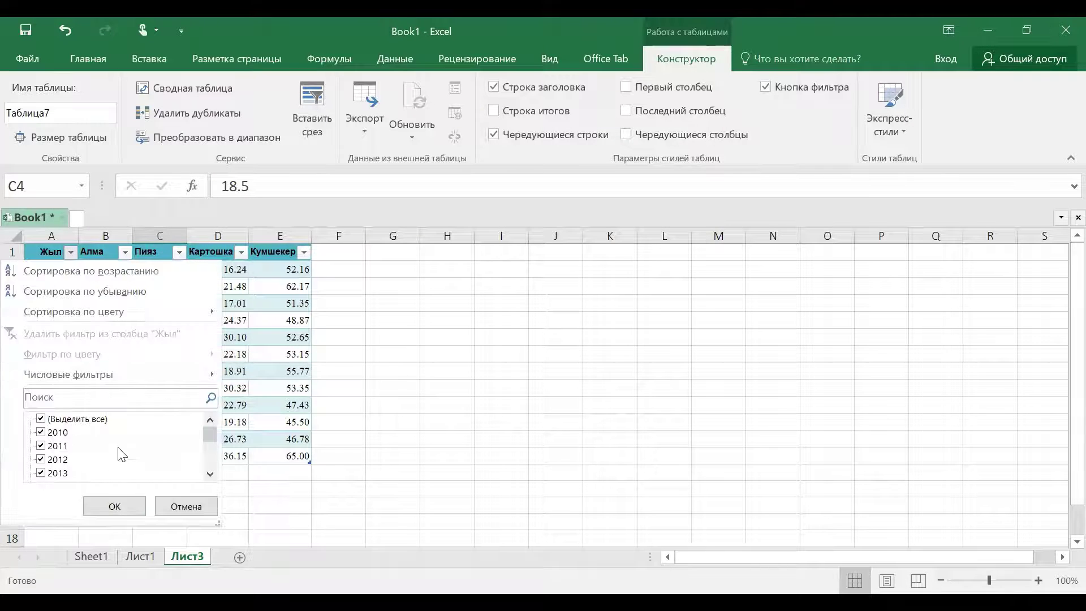
pyautogui.click(40, 433)
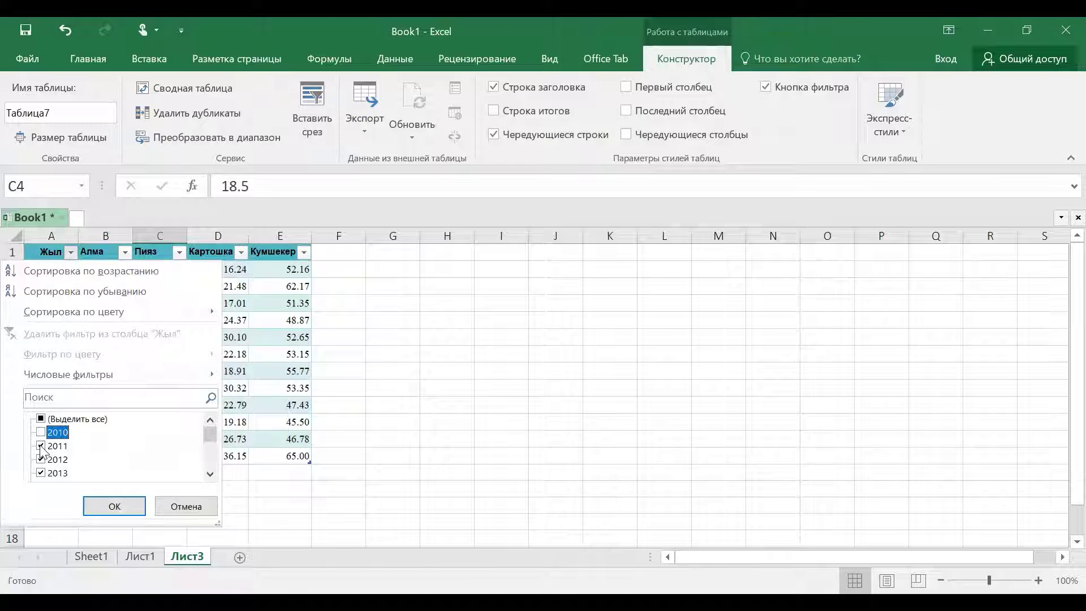
pyautogui.click(40, 446)
pyautogui.click(40, 460)
pyautogui.scroll(-1, 40, 466)
pyautogui.click(41, 474)
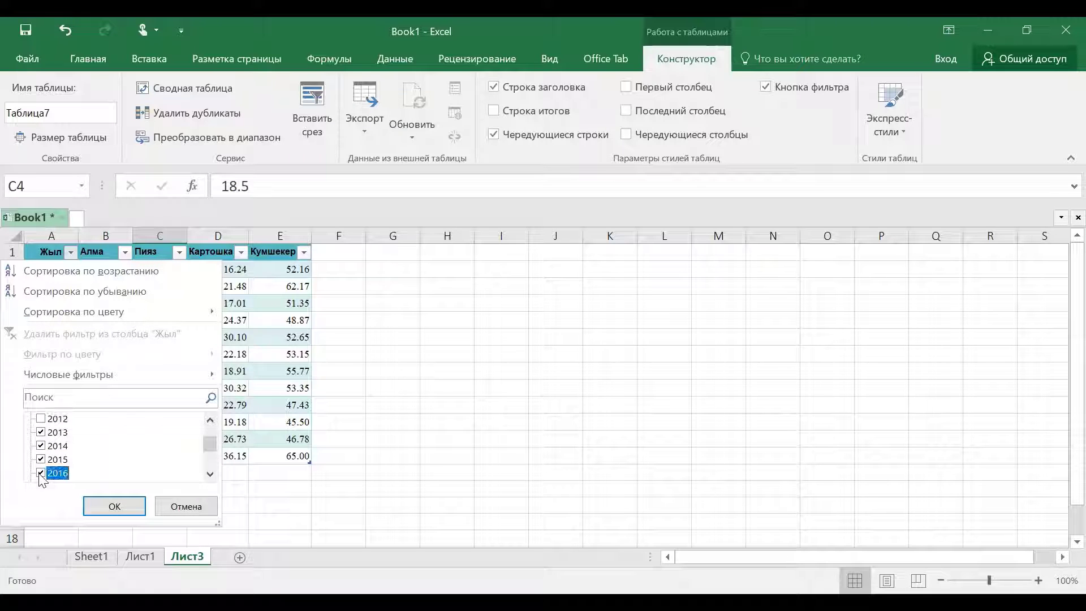
pyautogui.click(115, 507)
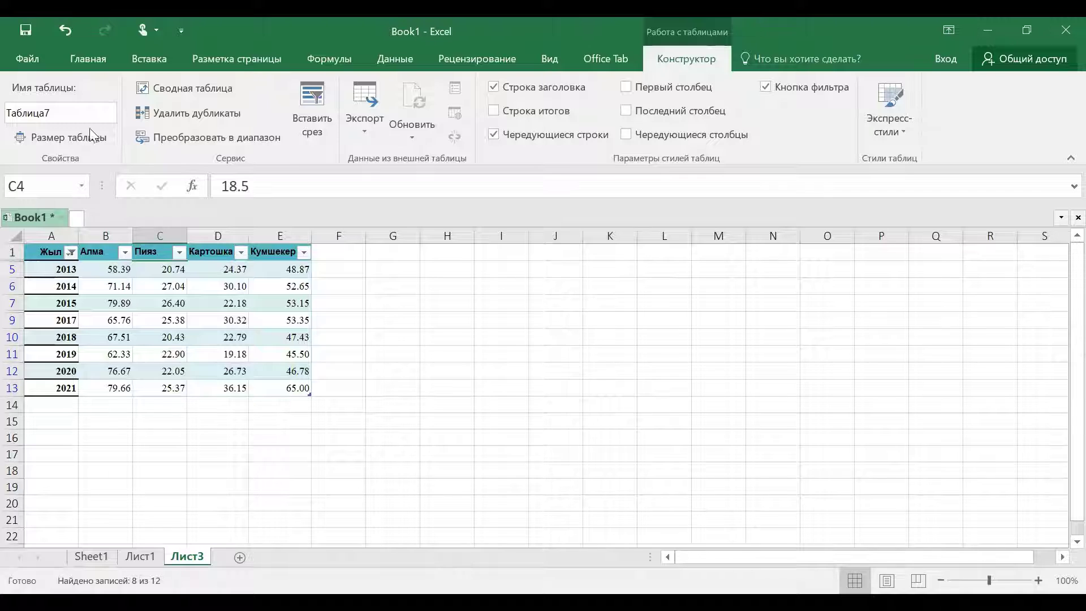
# - Undo the filter on the "Жыл" column
pyautogui.click(64, 25)
pyautogui.click(434, 327)
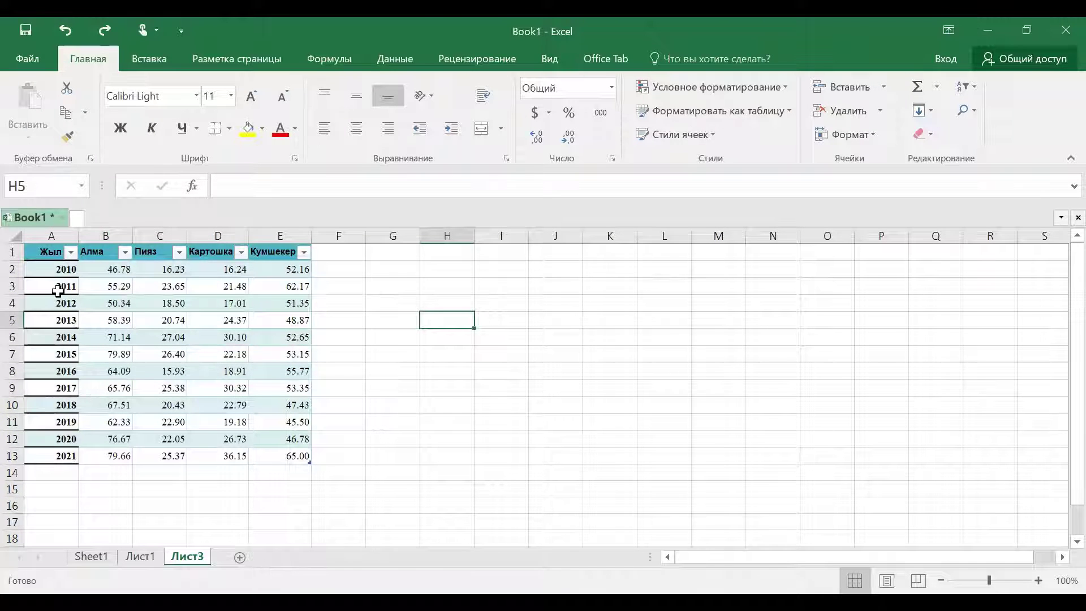
pyautogui.click(198, 320)
pyautogui.click(54, 355)
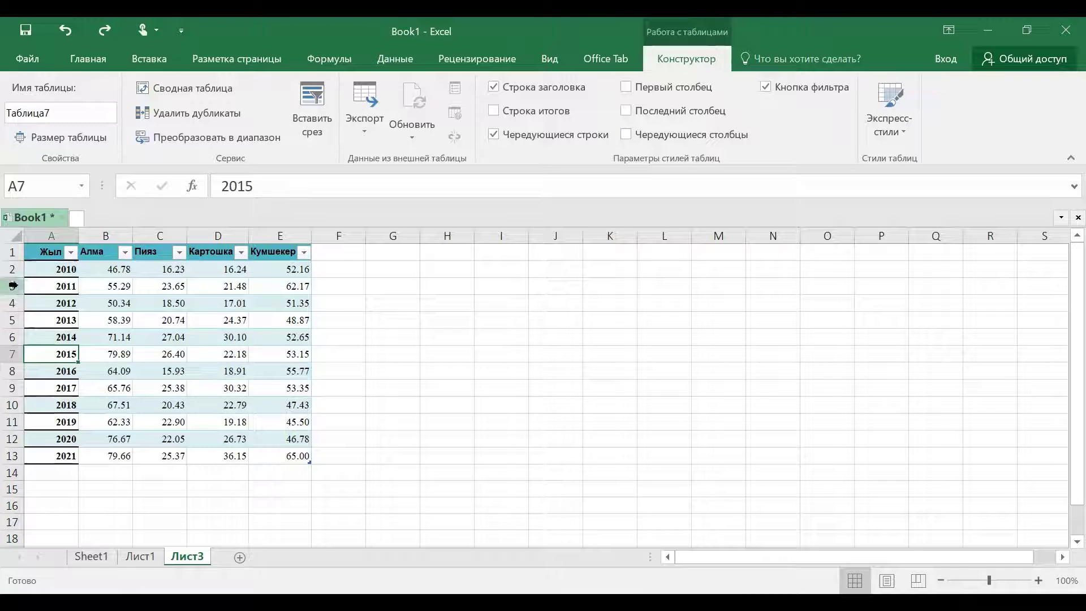
pyautogui.click(55, 270)
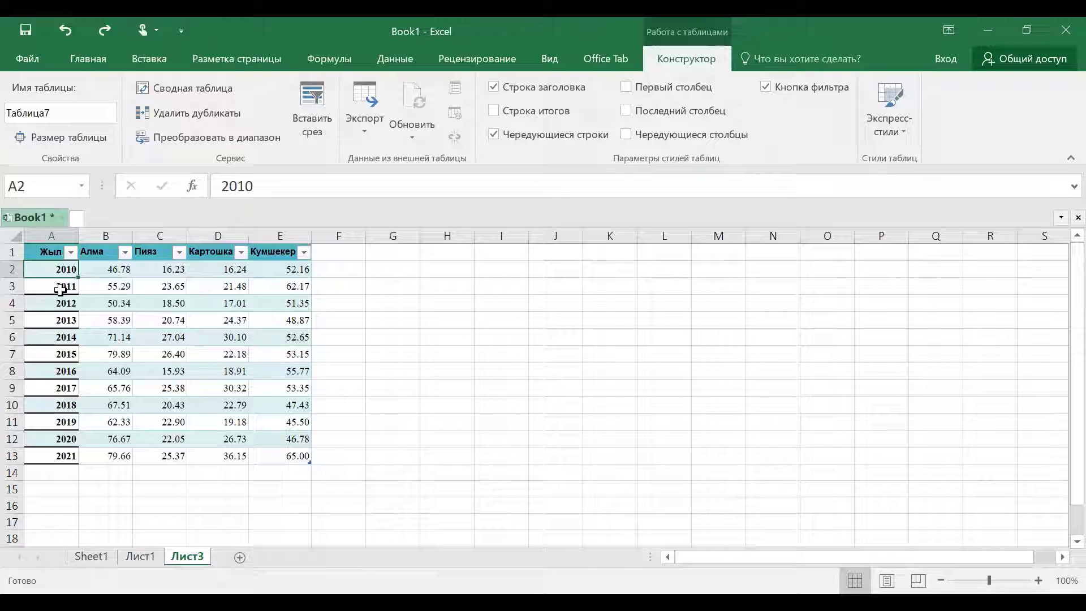
pyautogui.click(52, 285)
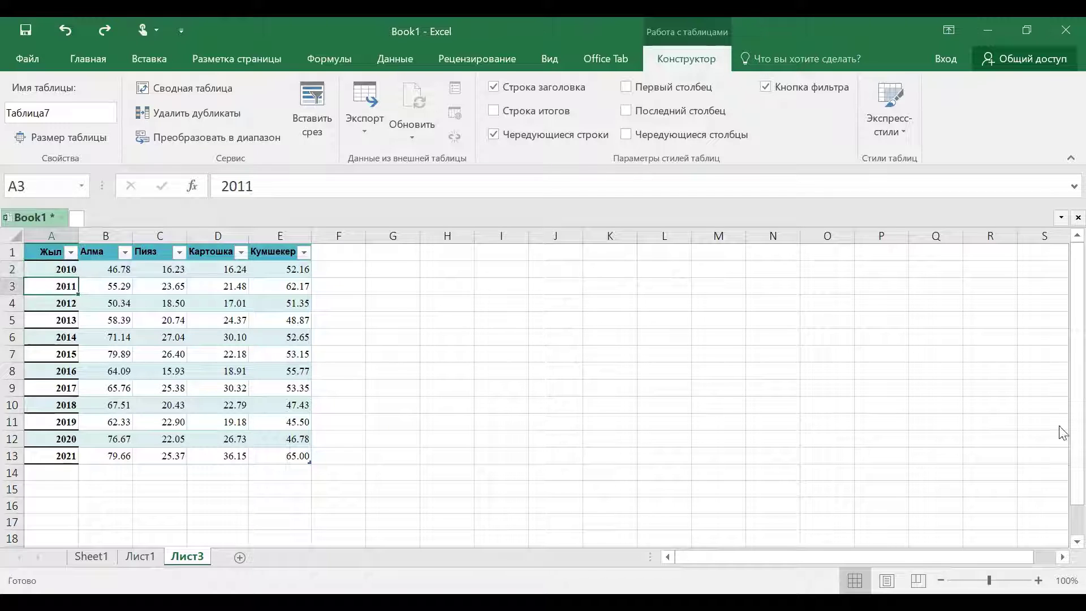
# - Try the table without its header row, restoring the header row each time
pyautogui.click(57, 304)
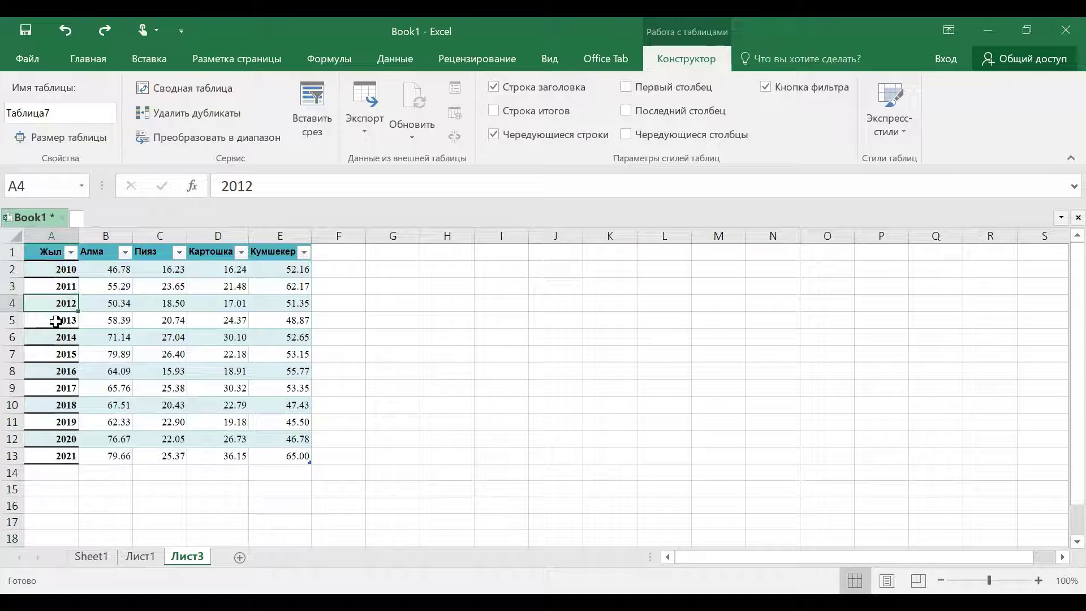
pyautogui.click(57, 320)
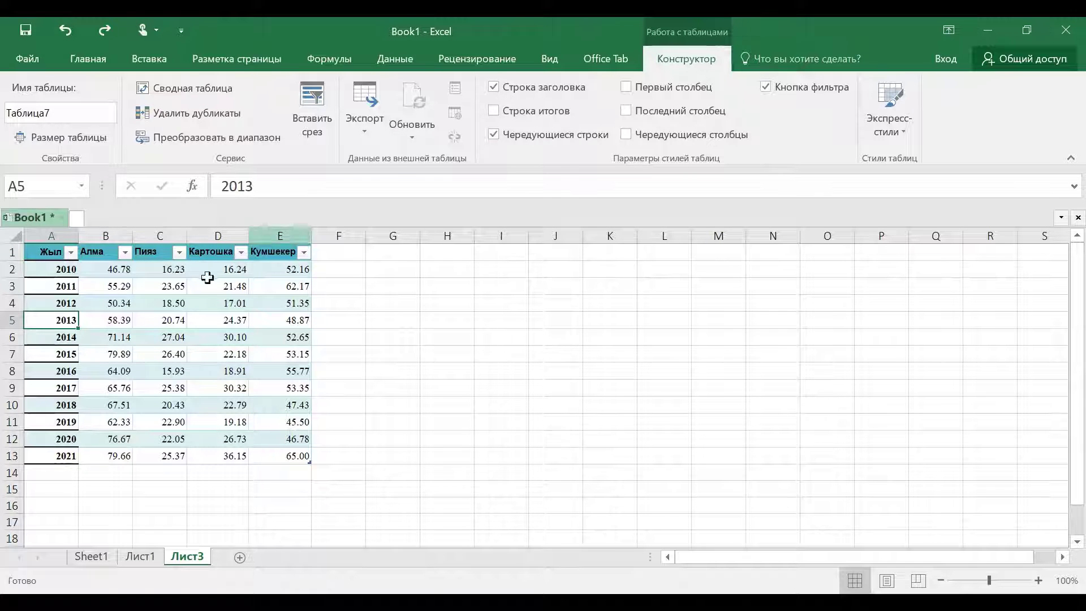
pyautogui.click(125, 304)
pyautogui.click(497, 87)
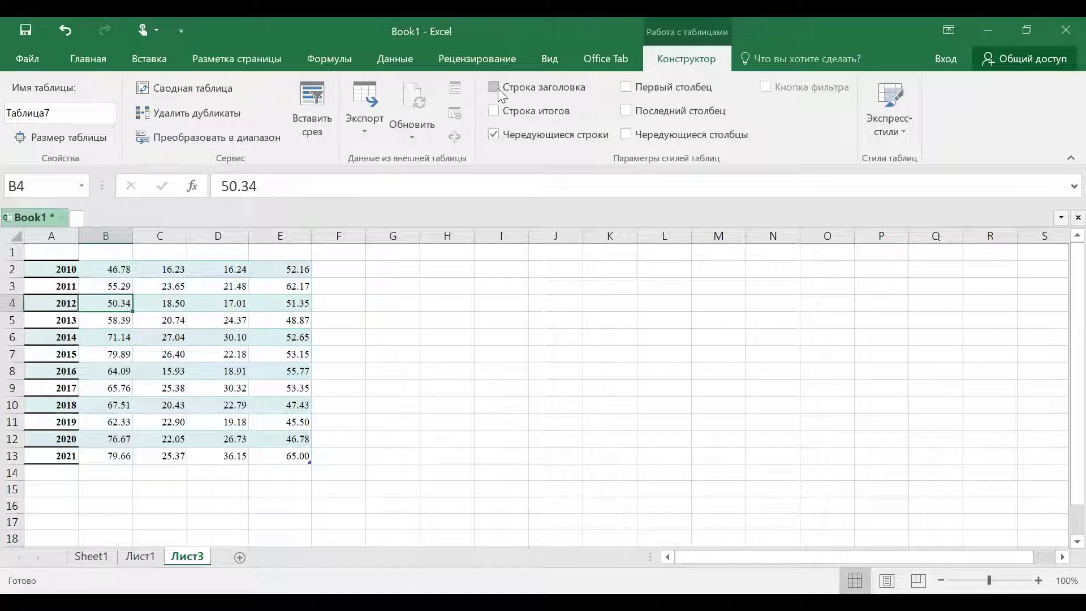
pyautogui.click(496, 89)
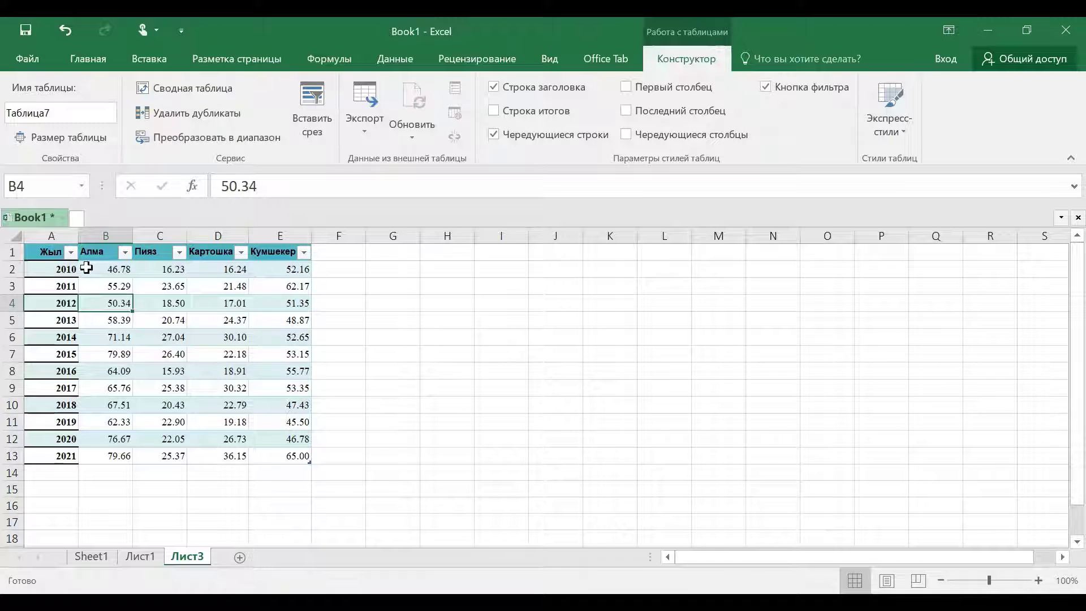
pyautogui.click(494, 88)
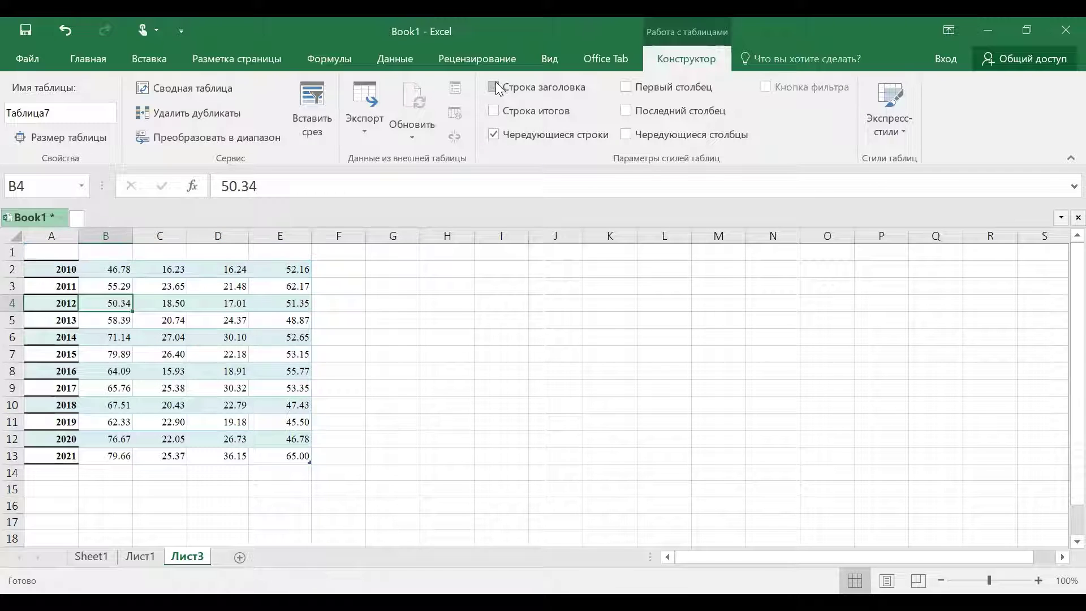
pyautogui.click(494, 88)
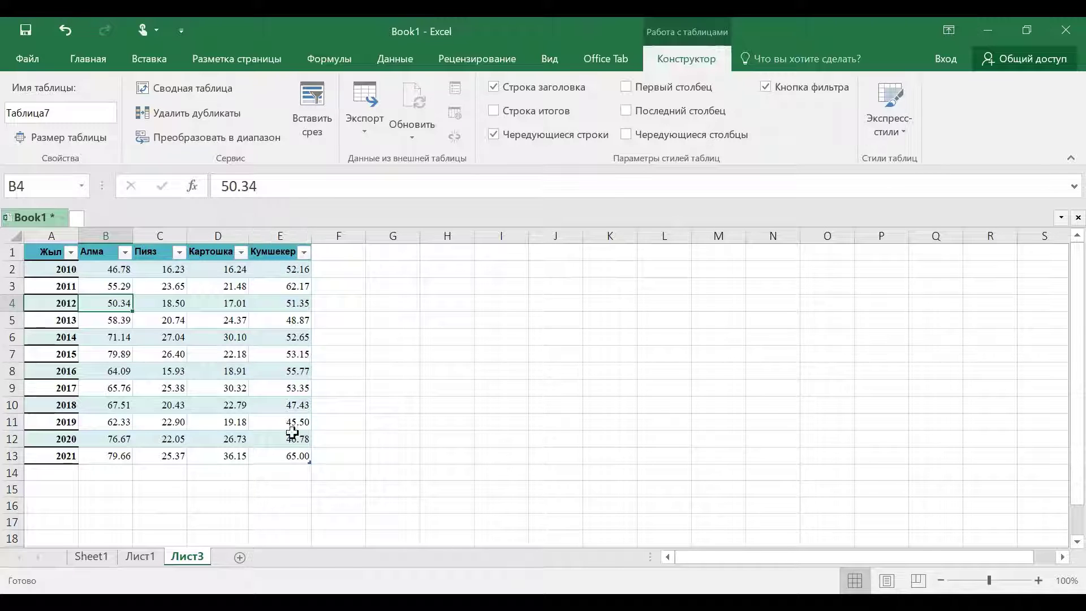
# - Try adding a total row to the table, then leave the table without it
pyautogui.click(95, 474)
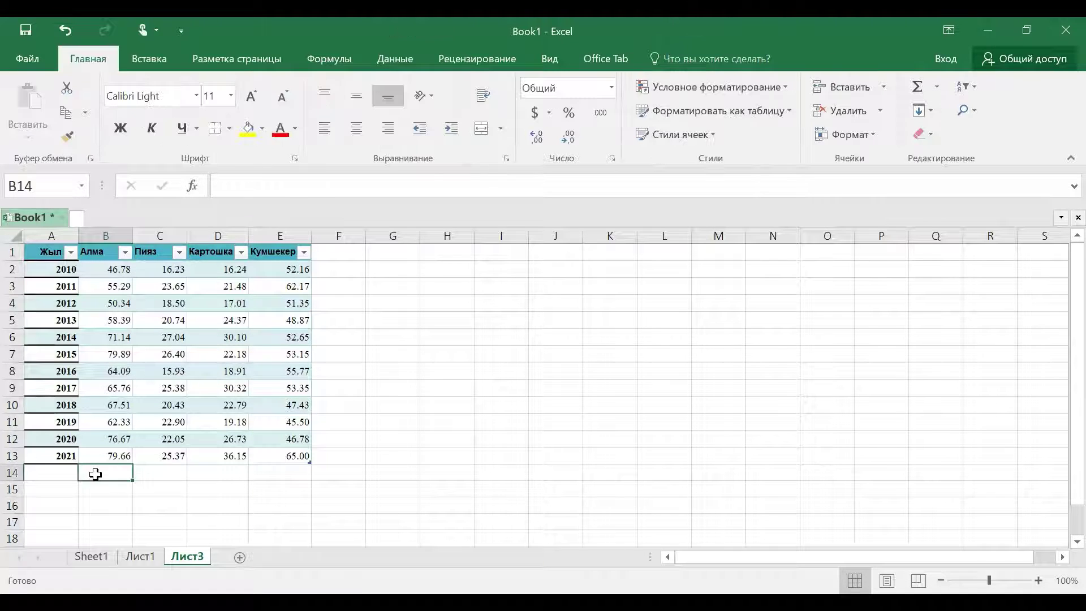
pyautogui.click(192, 336)
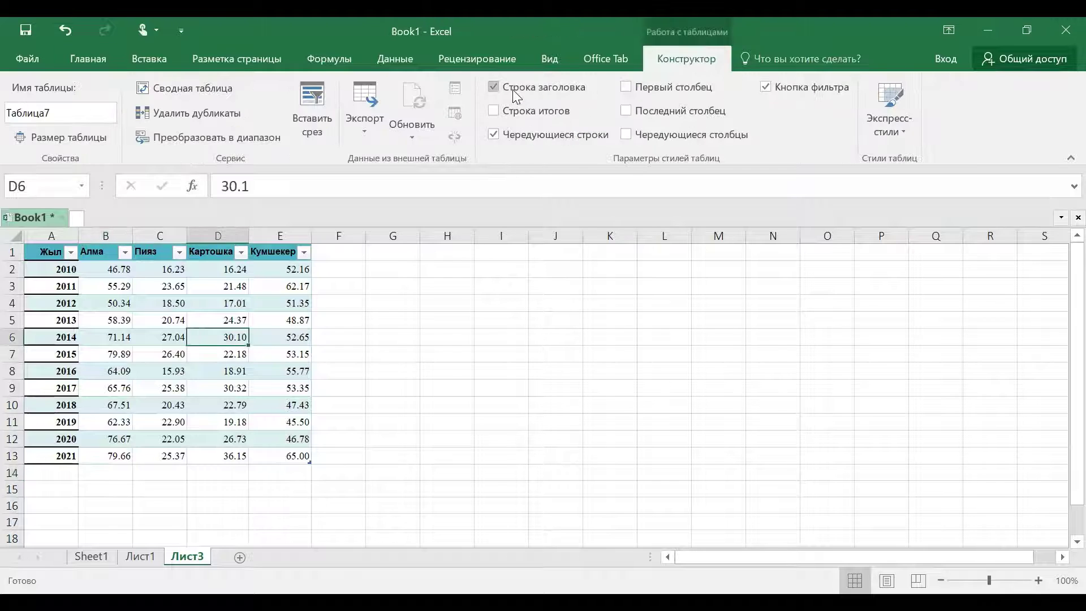
pyautogui.click(516, 112)
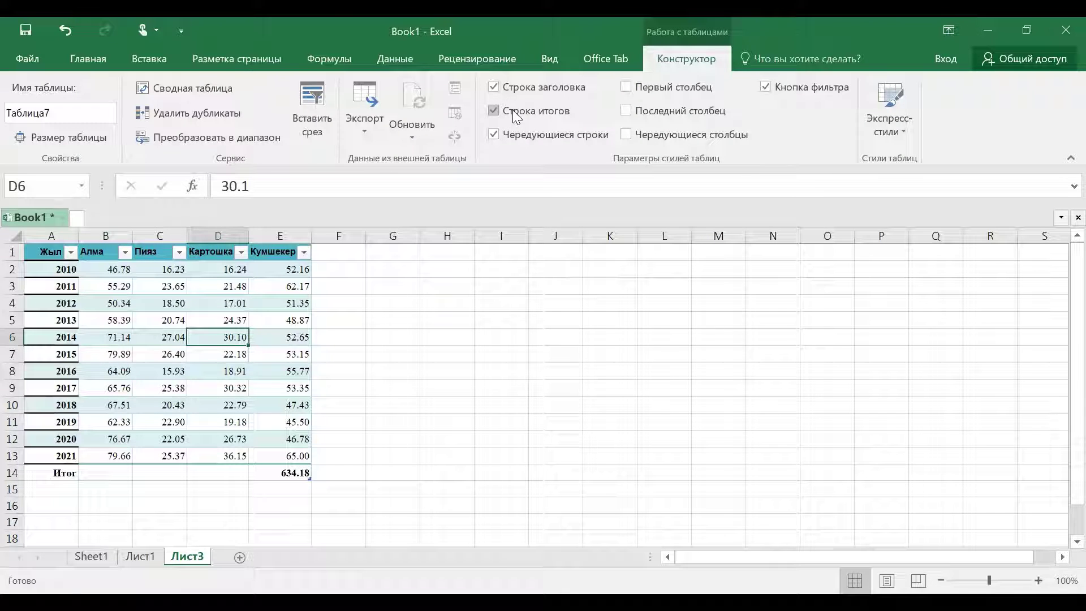
pyautogui.click(514, 112)
pyautogui.click(514, 112)
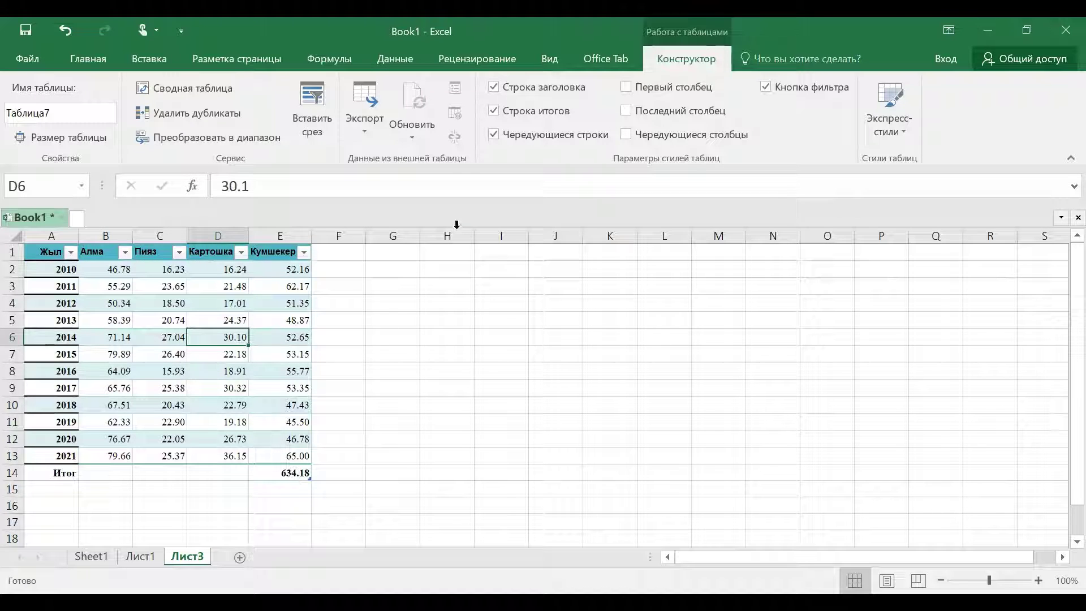
pyautogui.click(495, 112)
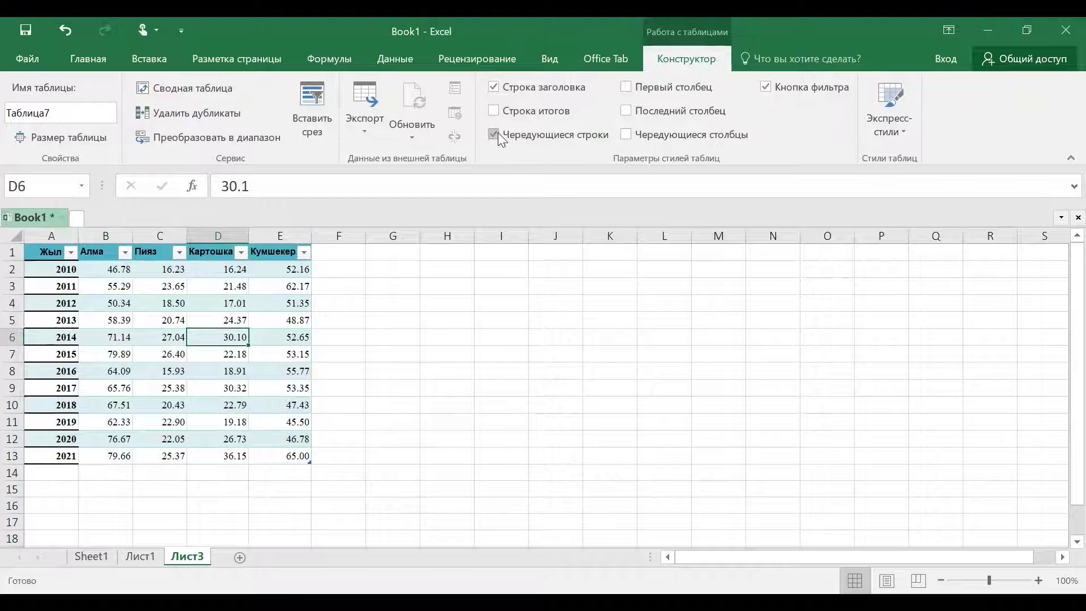
# - Compare the shading of alternate data rows, then switch the table's banded rows off and back on
pyautogui.click(56, 270)
pyautogui.click(90, 302)
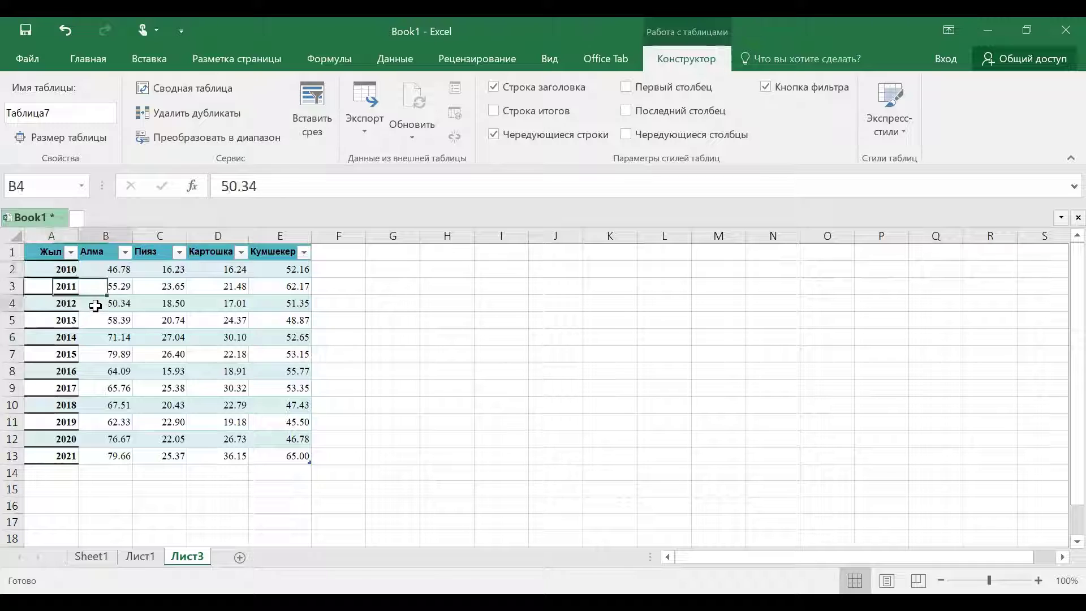
pyautogui.click(66, 302)
pyautogui.moveTo(56, 270); pyautogui.dragTo(297, 270)
pyautogui.click(208, 289)
pyautogui.moveTo(60, 305); pyautogui.dragTo(289, 306)
pyautogui.click(189, 315)
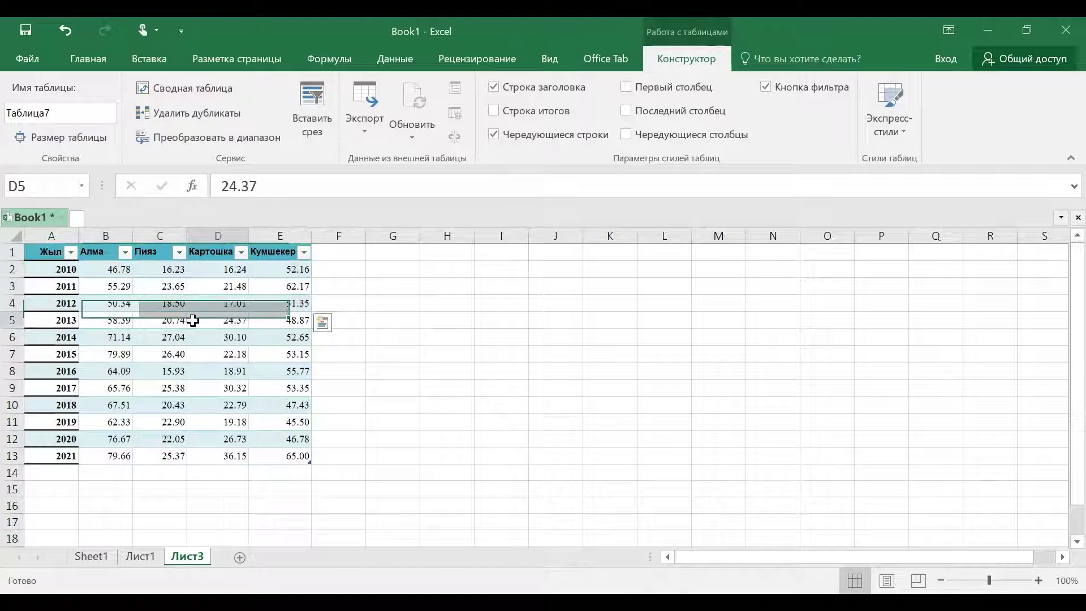
pyautogui.click(165, 335)
pyautogui.click(169, 303)
pyautogui.click(170, 282)
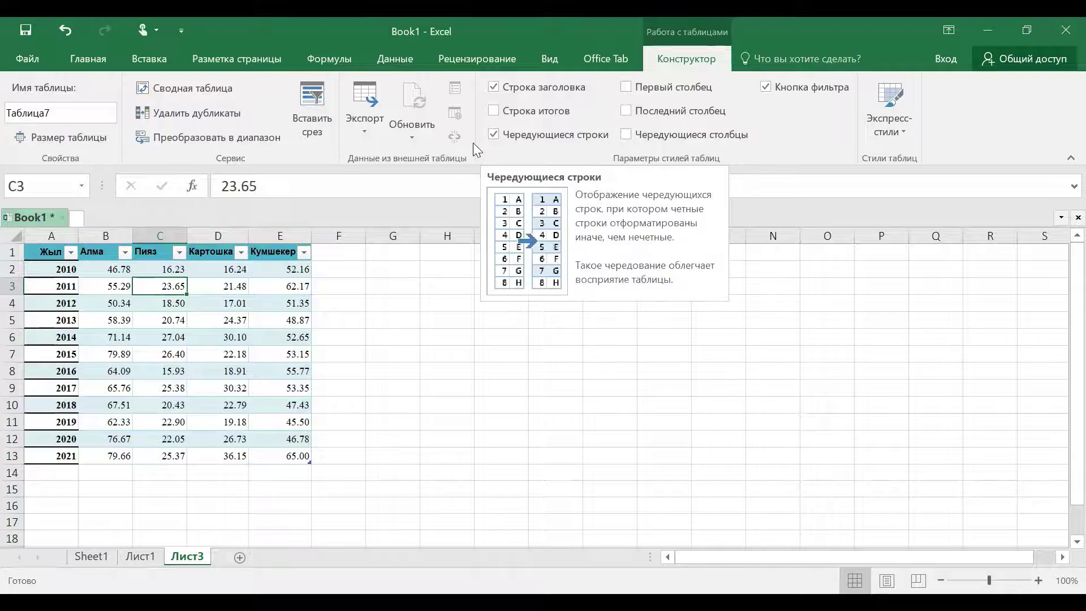
pyautogui.click(495, 134)
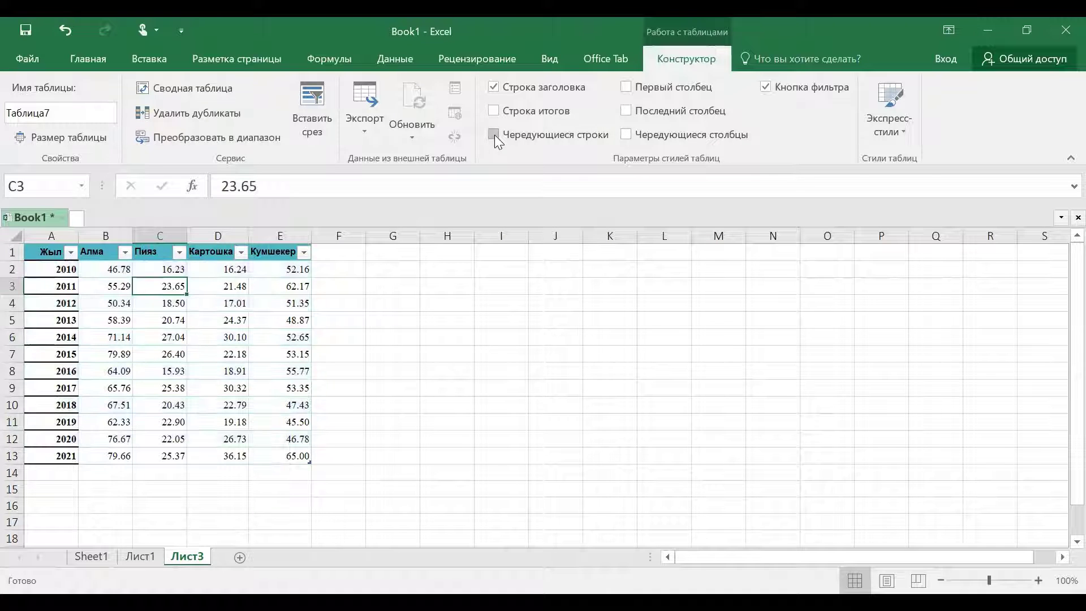
pyautogui.click(495, 135)
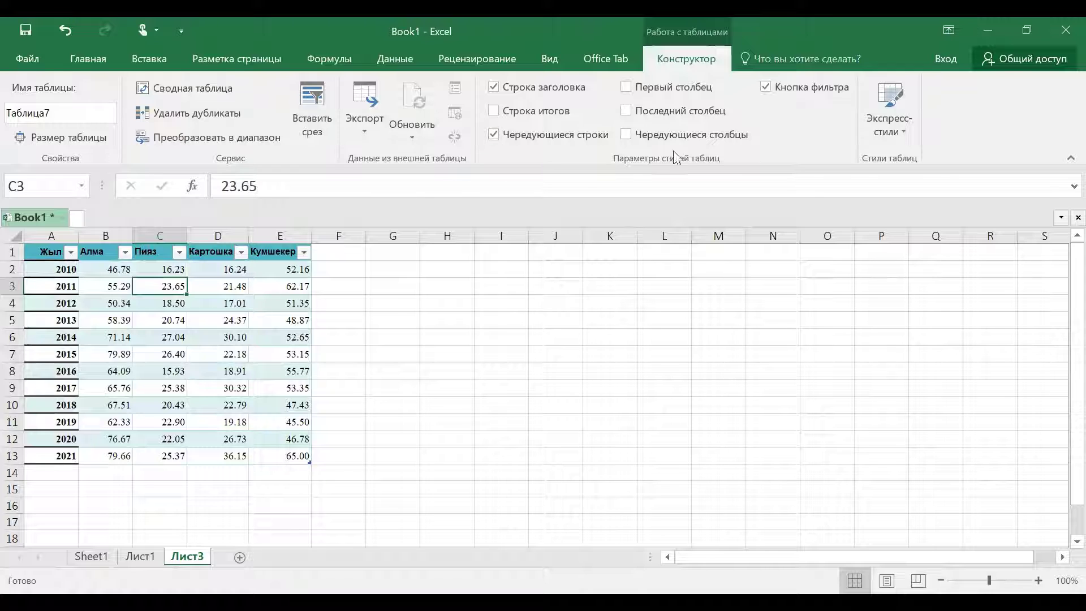
# - Try the special formatting for the table's first column and last column, leaving both options off
pyautogui.click(626, 87)
pyautogui.click(650, 93)
pyautogui.click(53, 271)
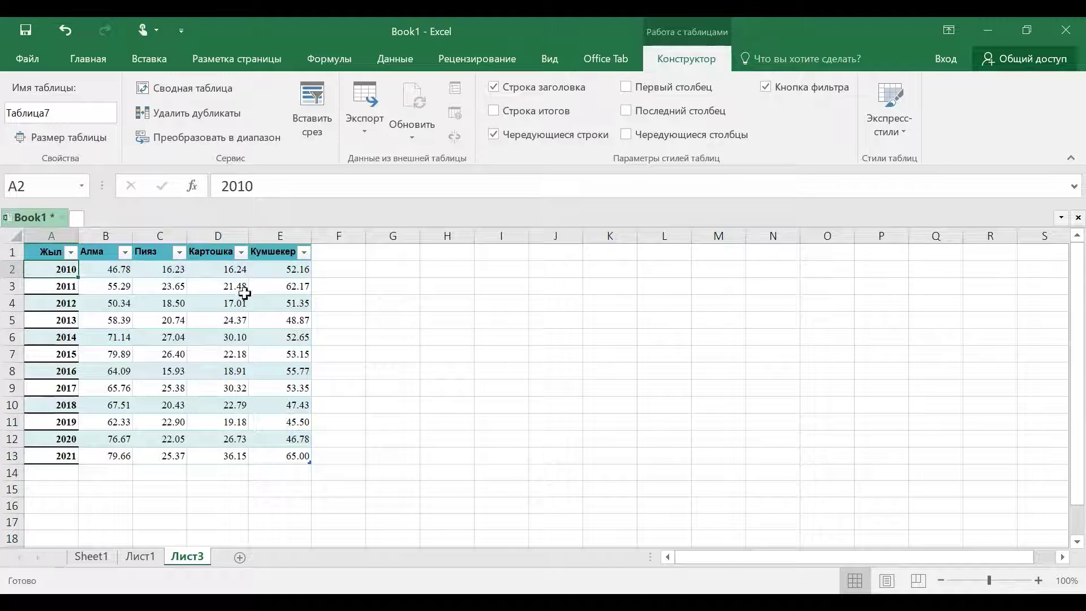
pyautogui.click(627, 111)
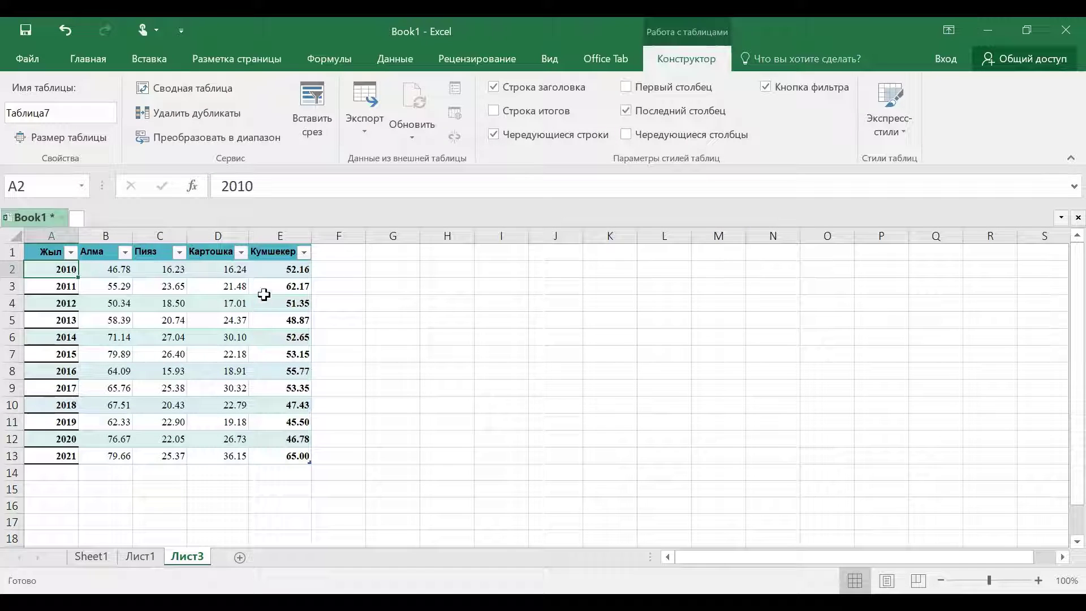
pyautogui.click(627, 111)
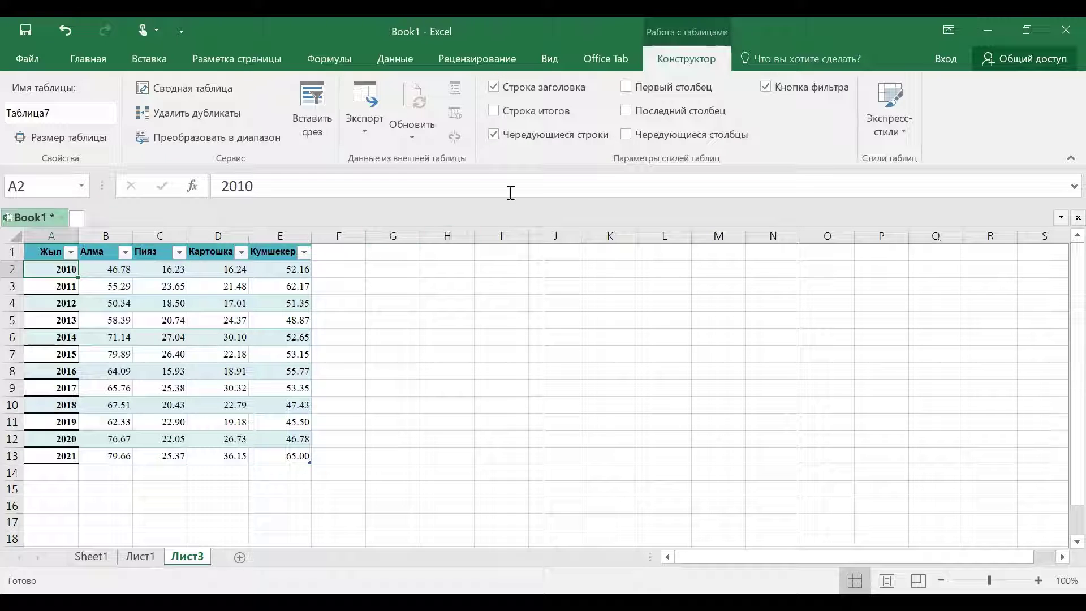
# - Examine the cells across the table's columns and the empty cells beside them, and return to the table design options
pyautogui.click(332, 252)
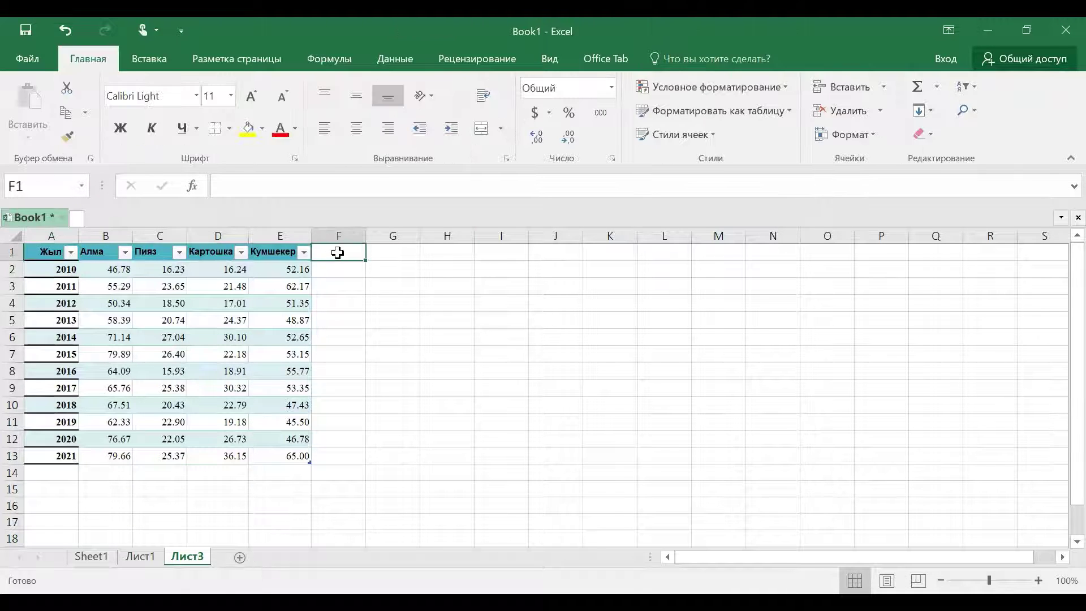
pyautogui.click(334, 273)
pyautogui.click(113, 285)
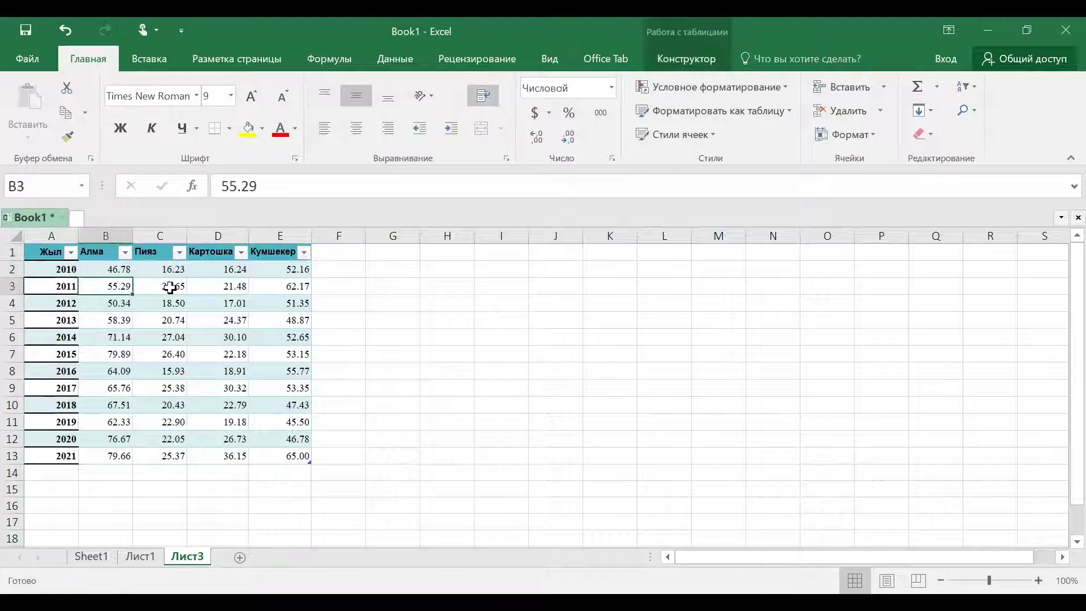
pyautogui.click(171, 286)
pyautogui.click(240, 285)
pyautogui.click(301, 286)
pyautogui.click(323, 283)
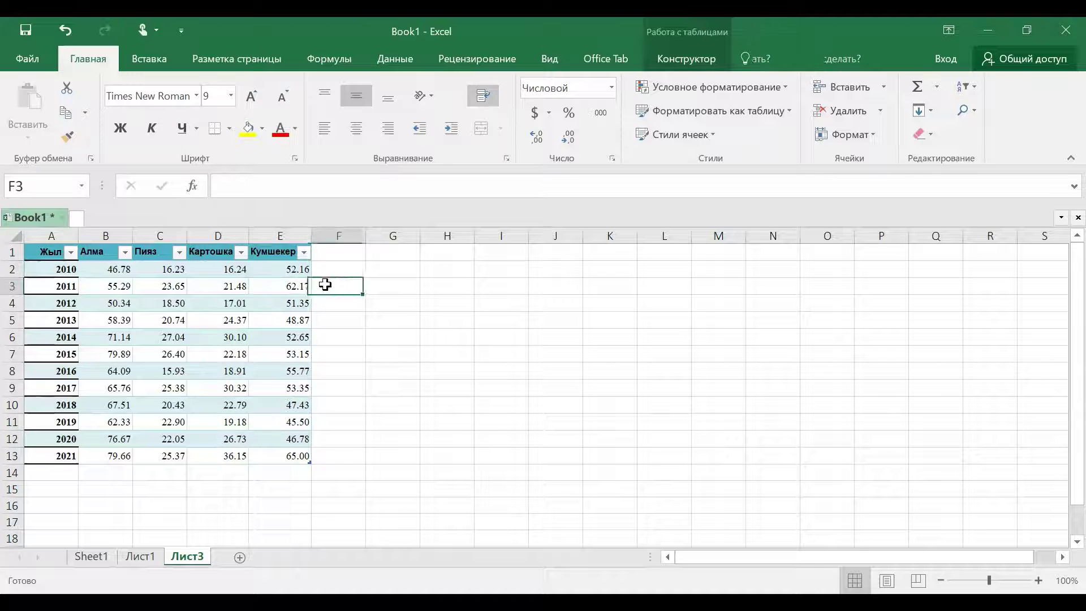
pyautogui.click(285, 320)
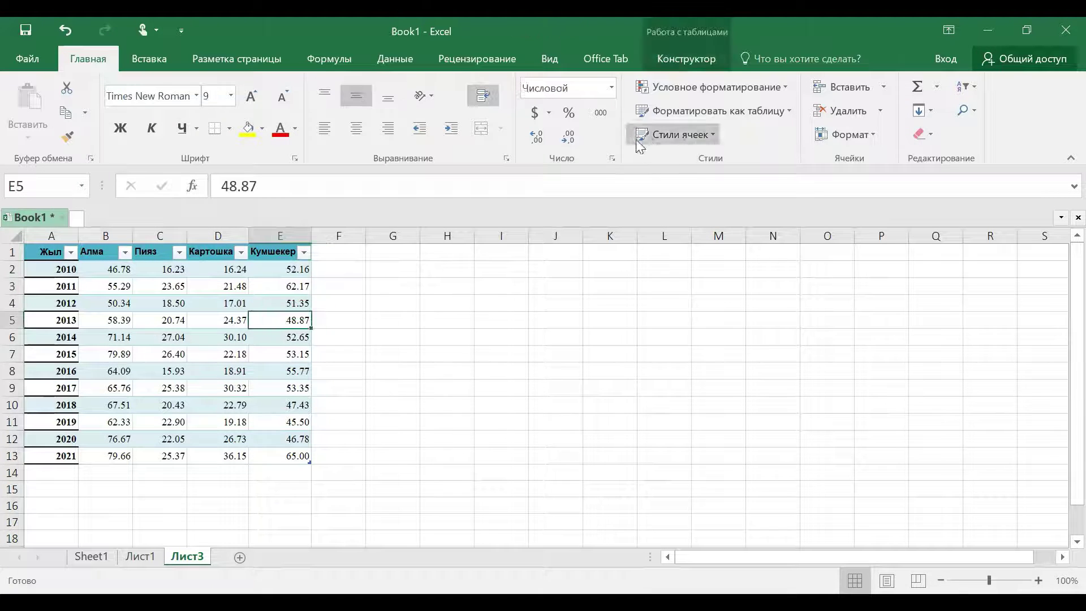
pyautogui.click(687, 59)
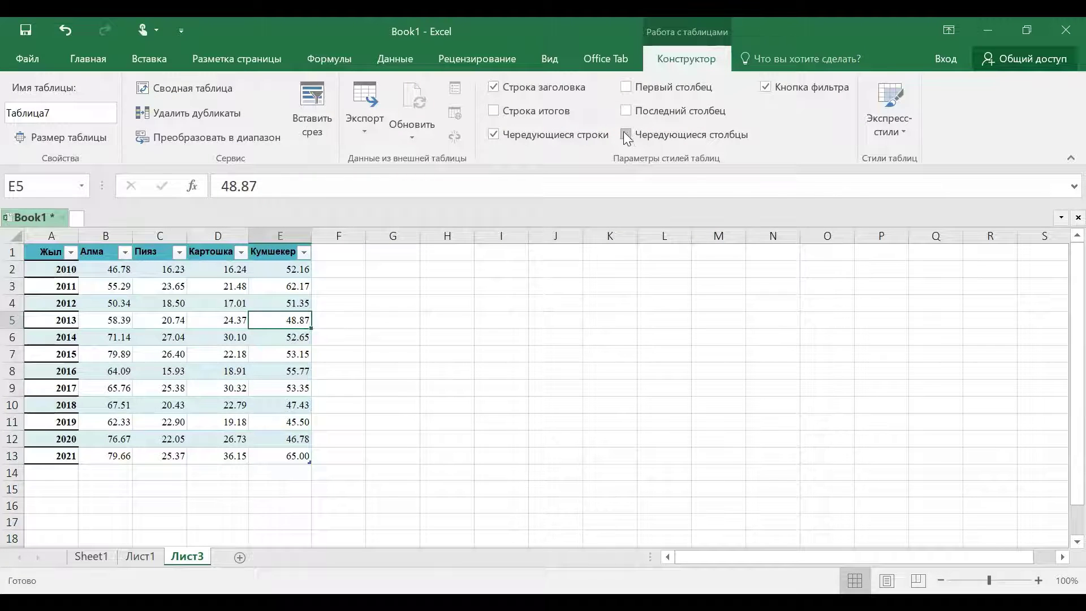
pyautogui.click(218, 337)
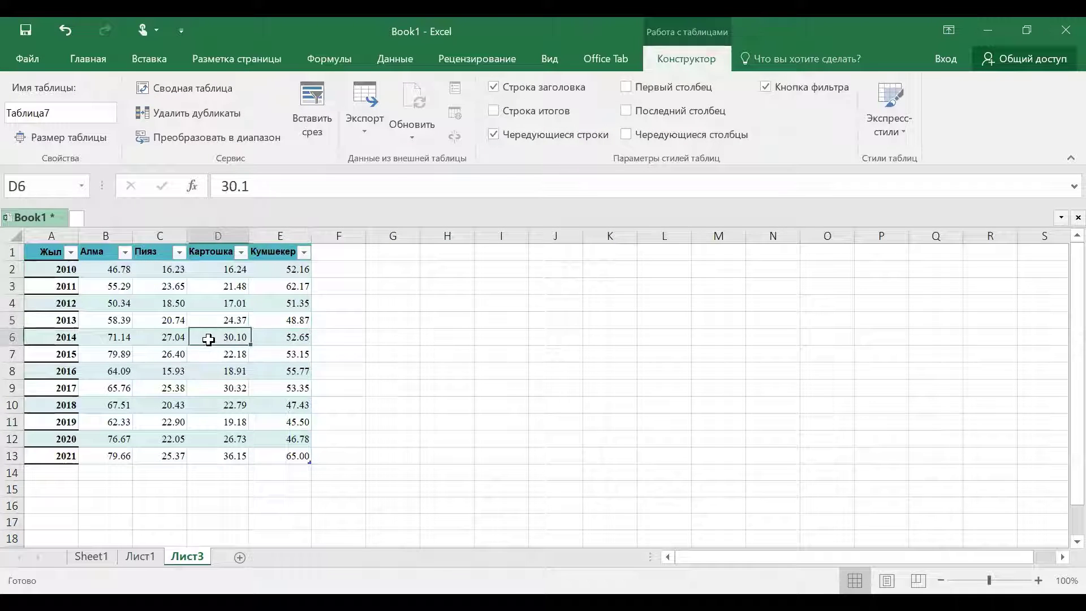
# - Try banded columns in place of banded rows, then restore the banded rows with banded columns off
pyautogui.click(493, 136)
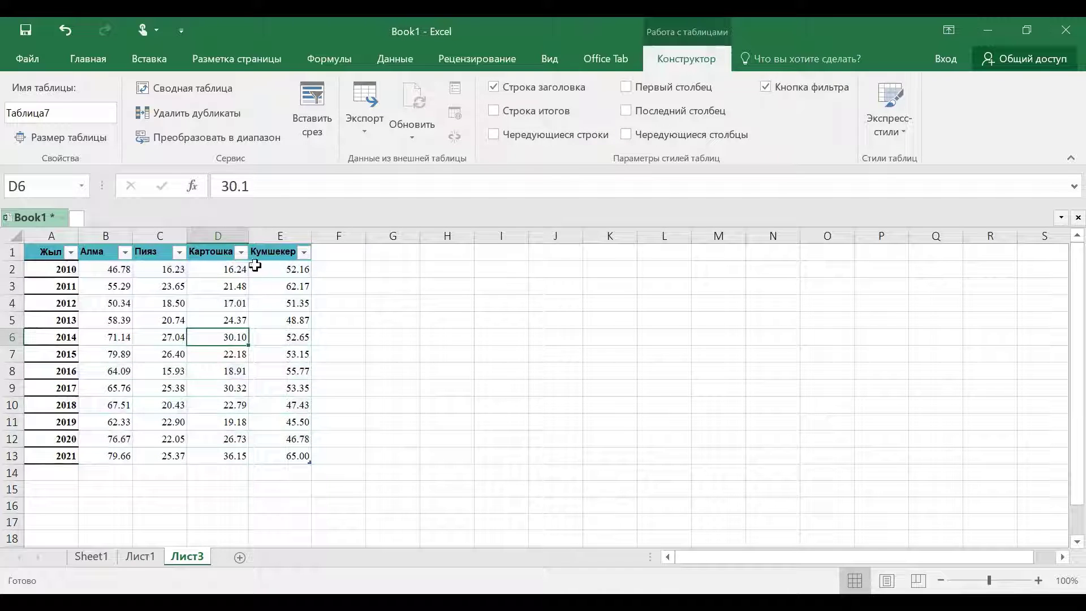
pyautogui.click(627, 134)
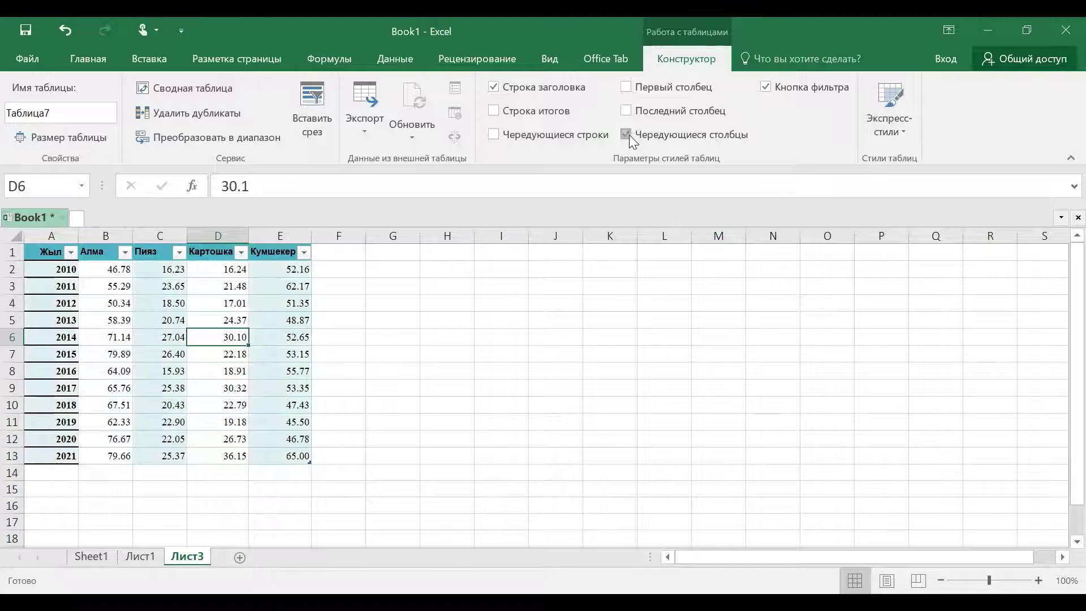
pyautogui.click(627, 135)
pyautogui.click(630, 135)
pyautogui.click(630, 135)
pyautogui.click(626, 134)
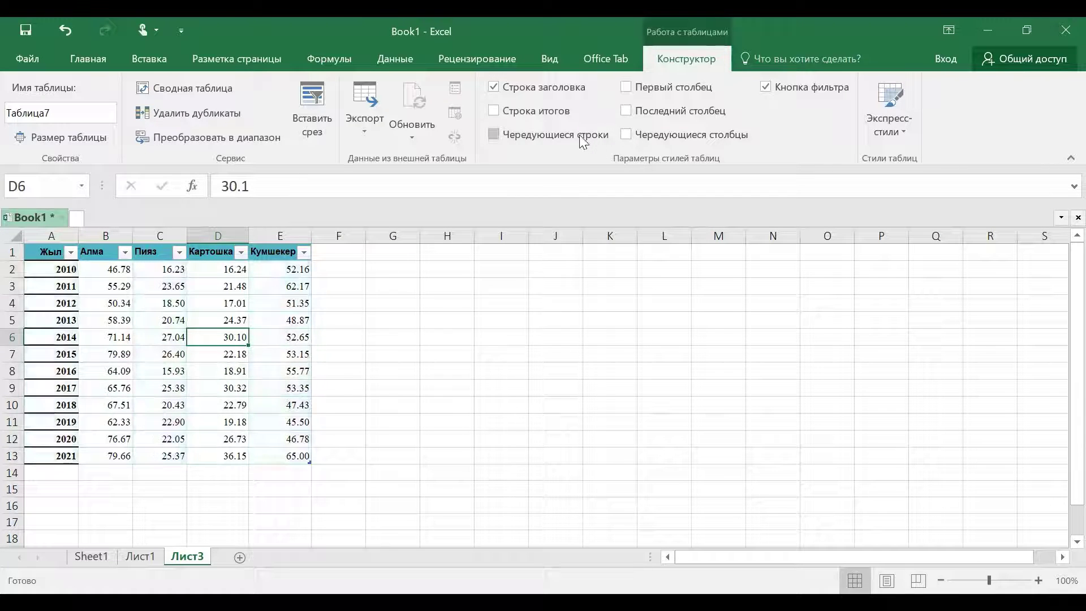
pyautogui.click(494, 134)
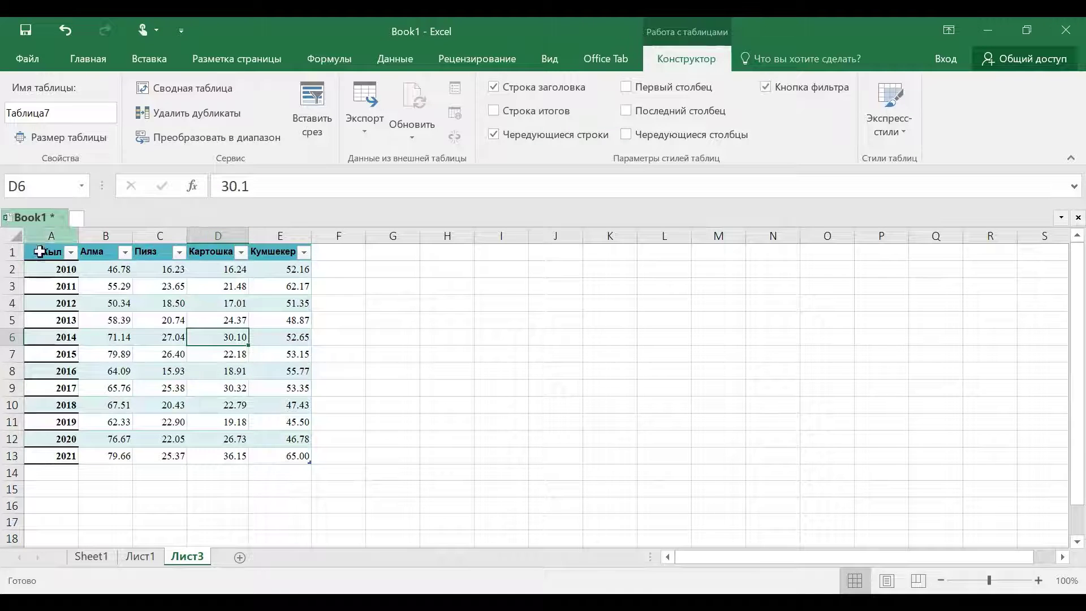
# - Check the filter list of the "Жыл" column and hide the filter buttons in the table's header row
pyautogui.click(71, 252)
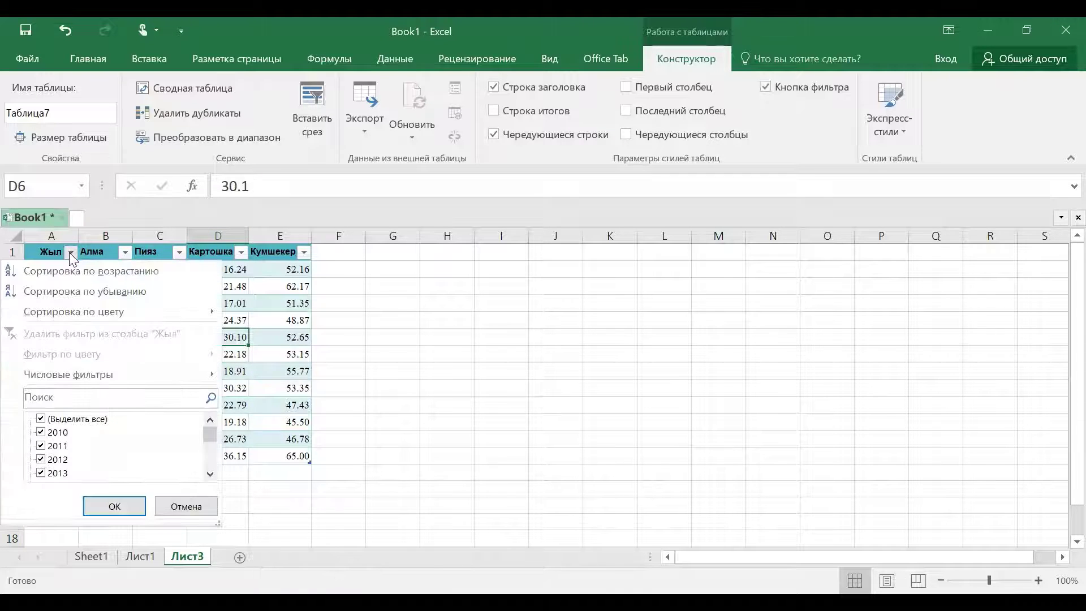
pyautogui.click(71, 255)
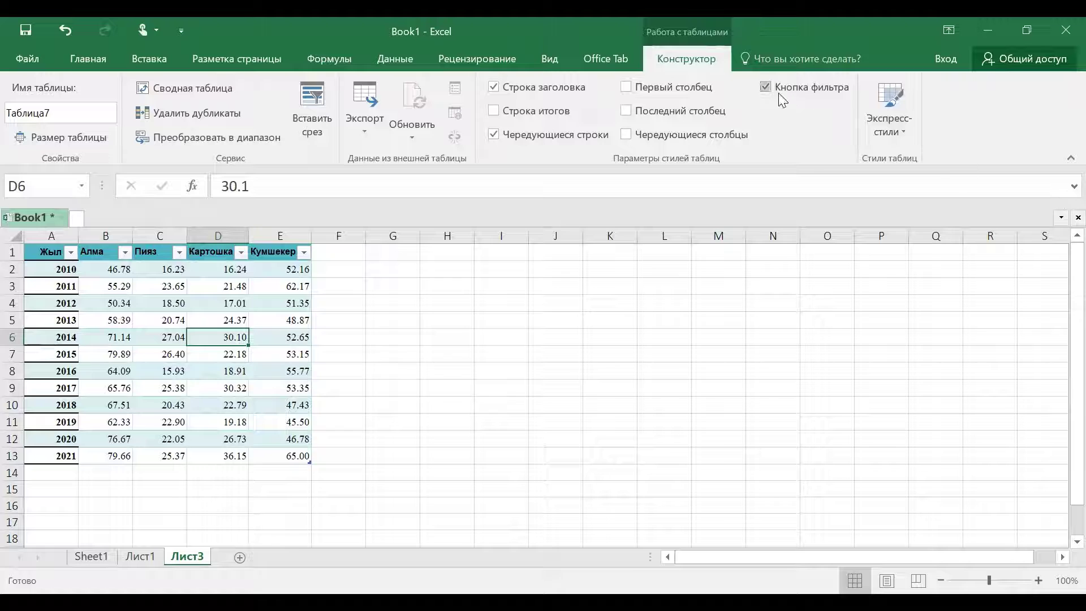
pyautogui.click(760, 87)
pyautogui.click(760, 87)
pyautogui.click(760, 87)
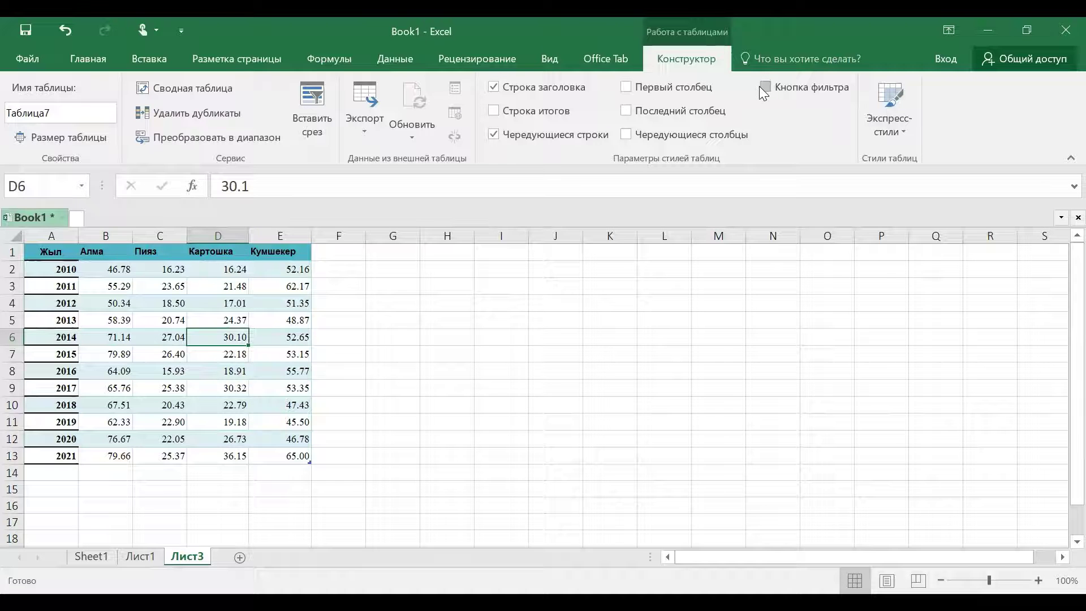
pyautogui.click(760, 87)
pyautogui.click(760, 89)
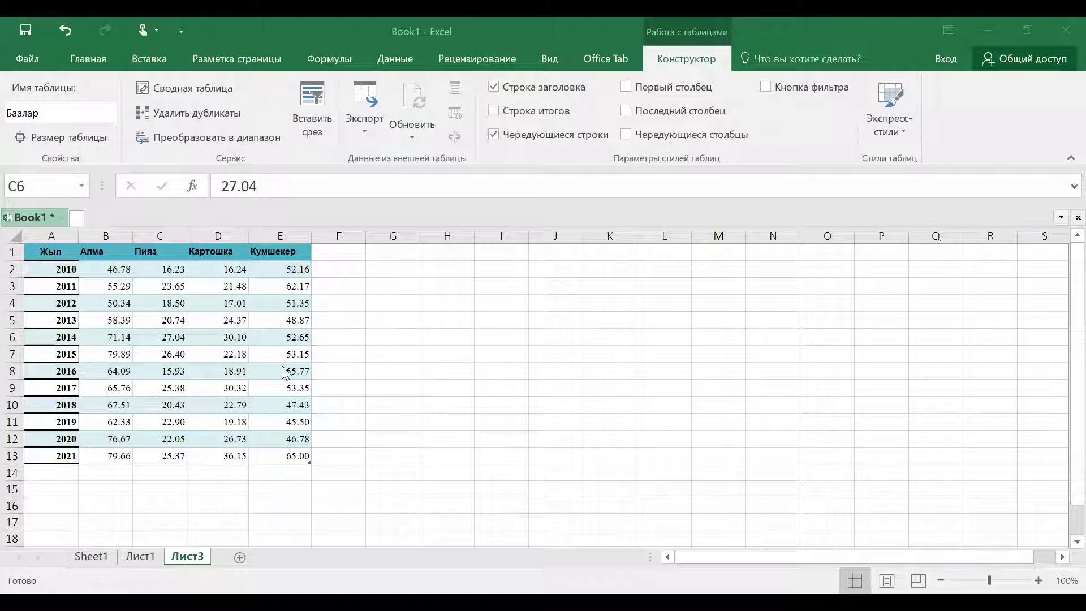
pyautogui.click(258, 340)
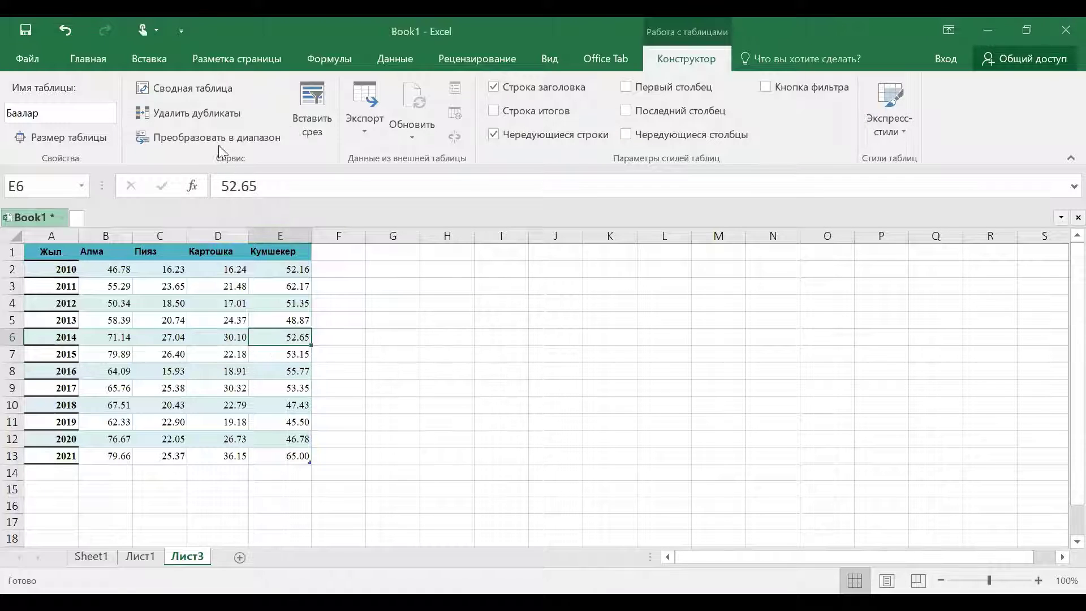
pyautogui.click(274, 301)
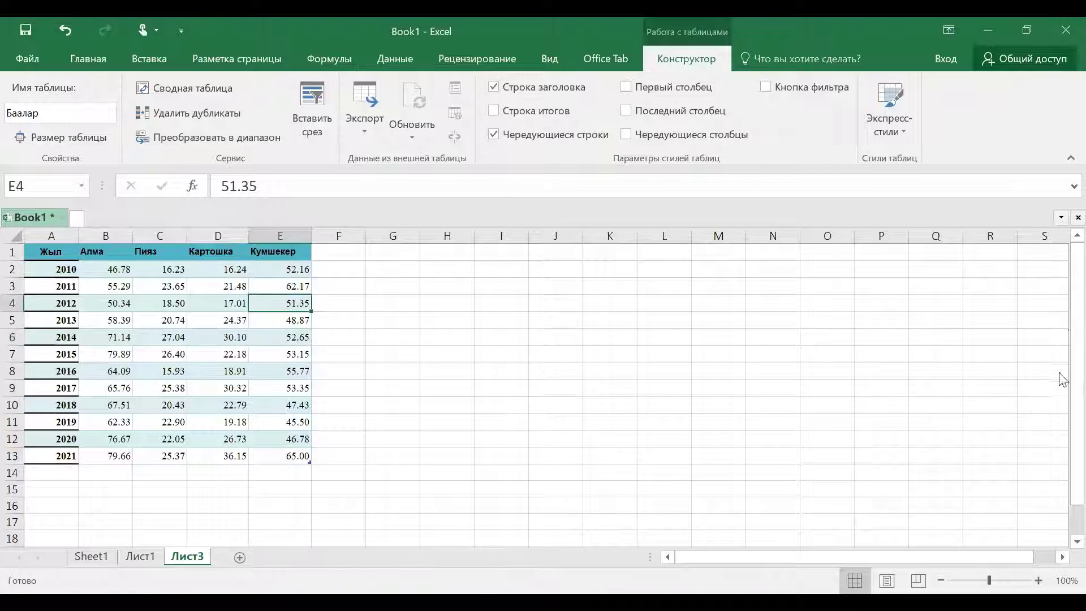
# - Remove duplicate rows from the table, comparing all five columns and treating the first row as headers
pyautogui.click(164, 113)
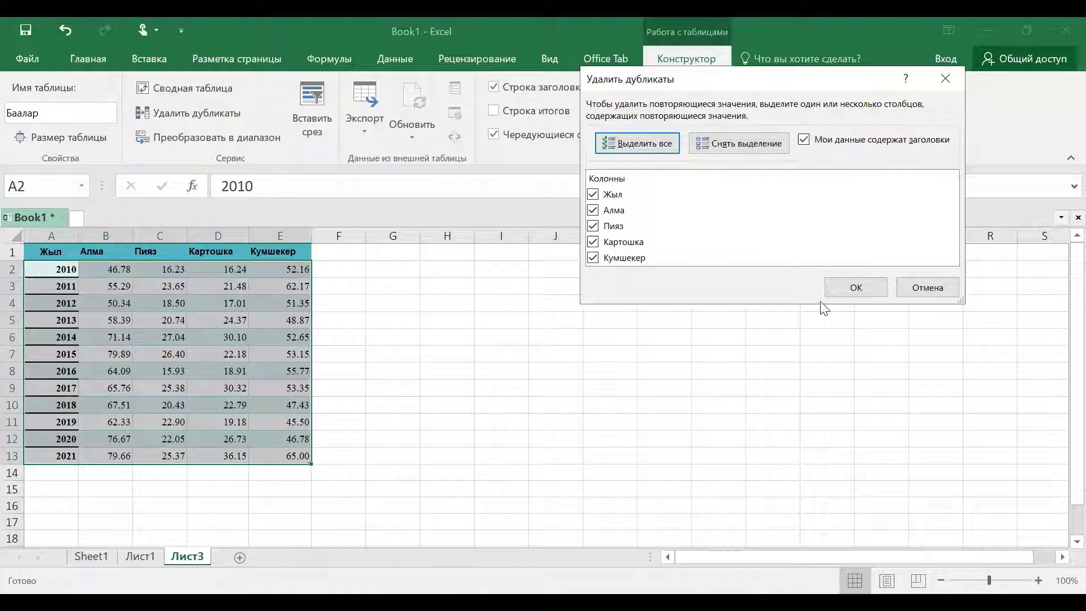
pyautogui.click(843, 291)
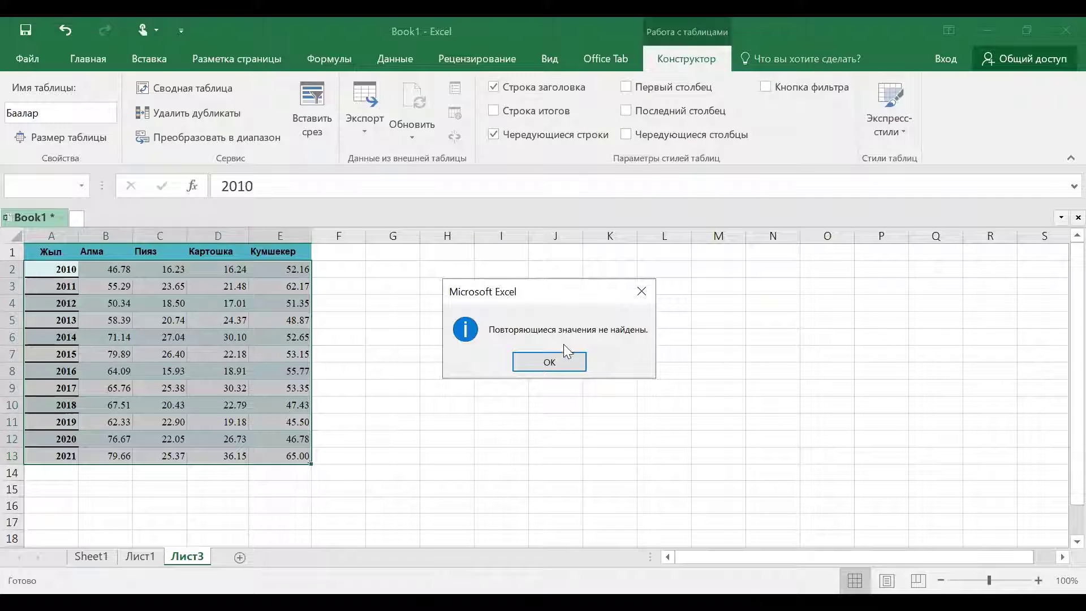
pyautogui.click(558, 361)
pyautogui.click(159, 337)
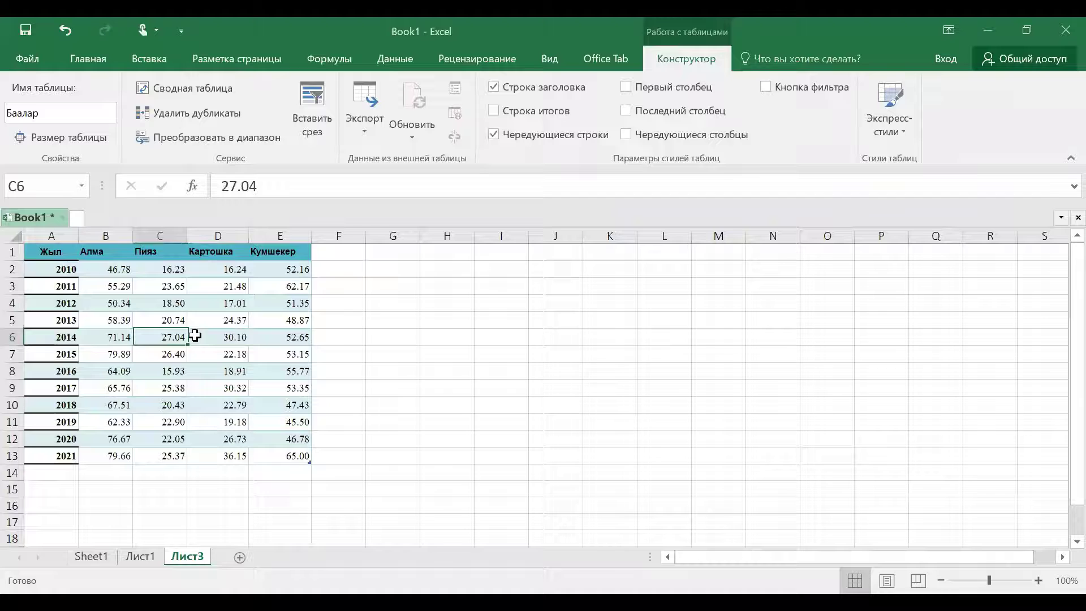
# - Insert a slicer for the "Жыл" column and place it beside the table, starting in column F at row 1
pyautogui.click(156, 318)
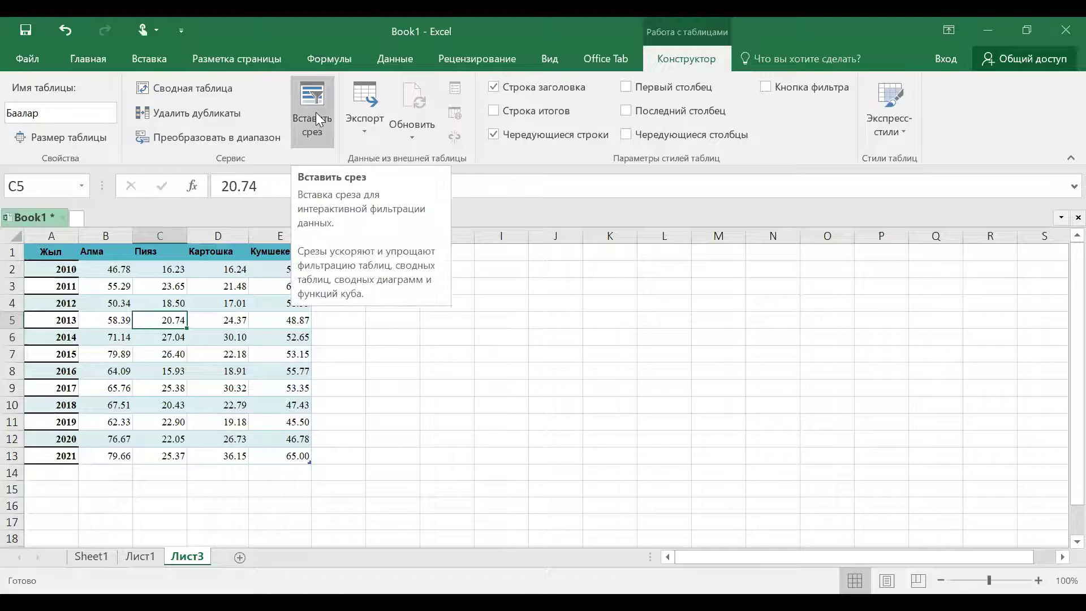
pyautogui.click(53, 321)
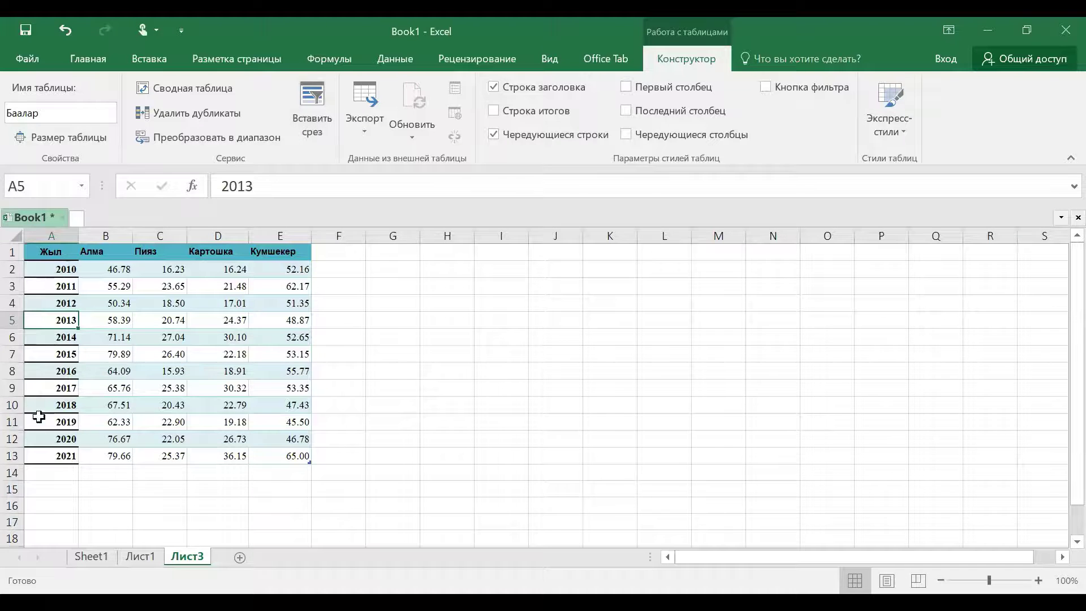
pyautogui.click(308, 118)
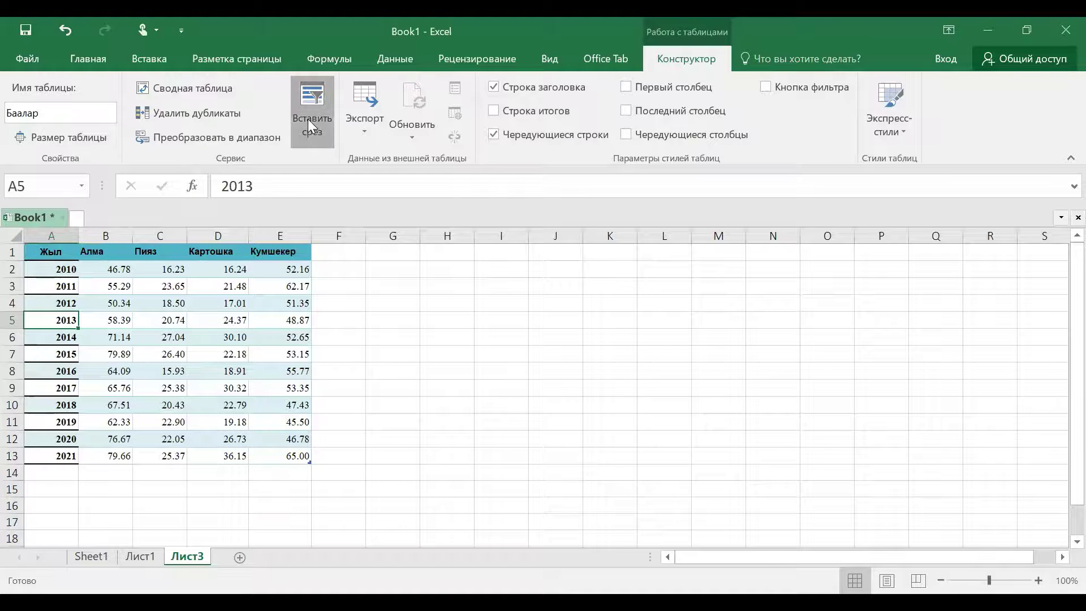
pyautogui.click(689, 63)
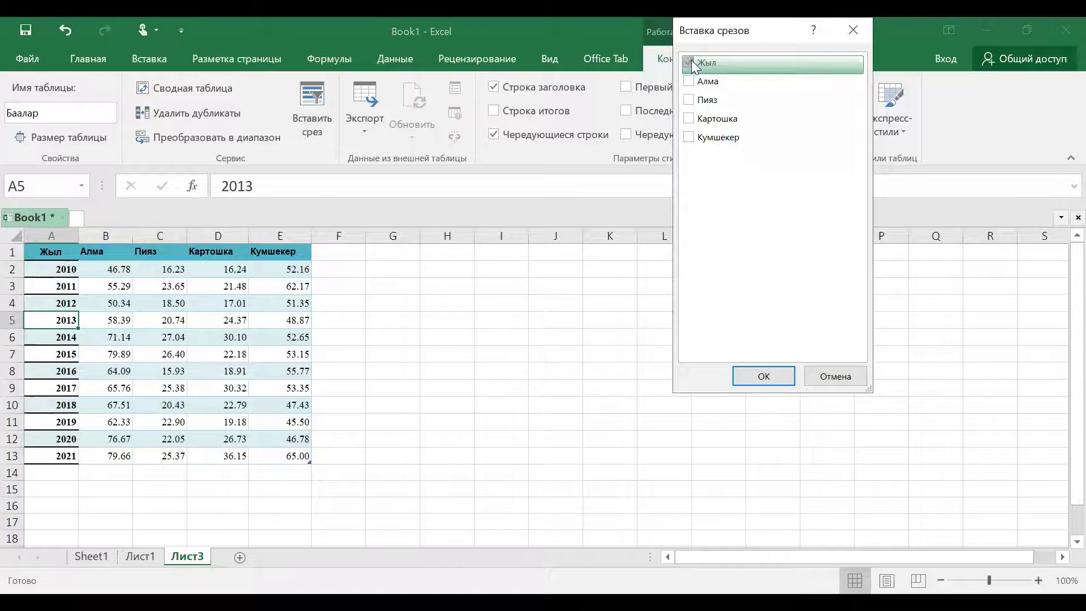
pyautogui.click(758, 376)
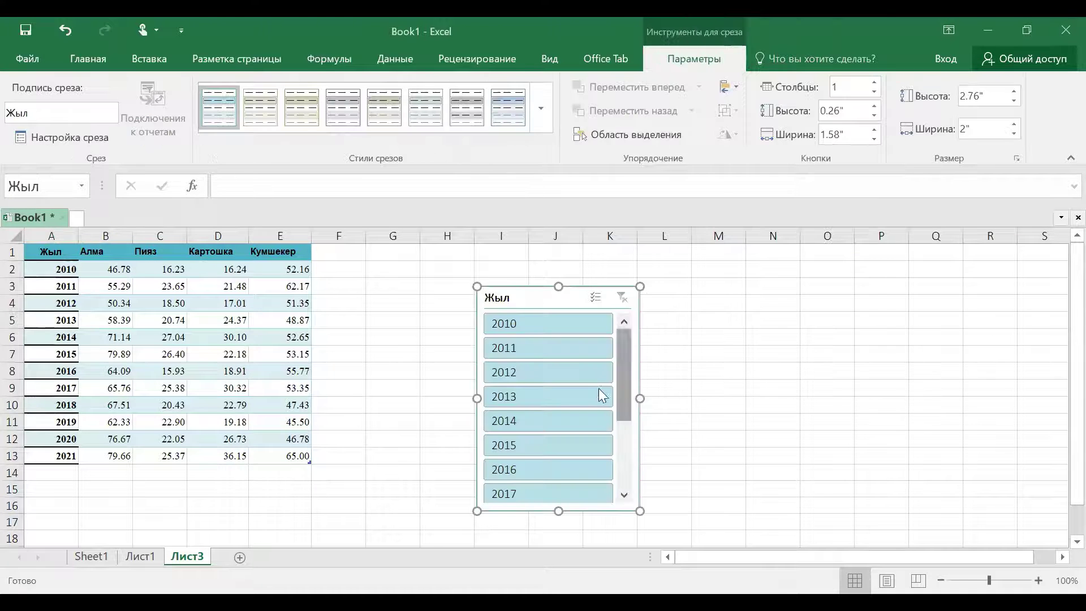
pyautogui.moveTo(522, 298); pyautogui.dragTo(361, 243)
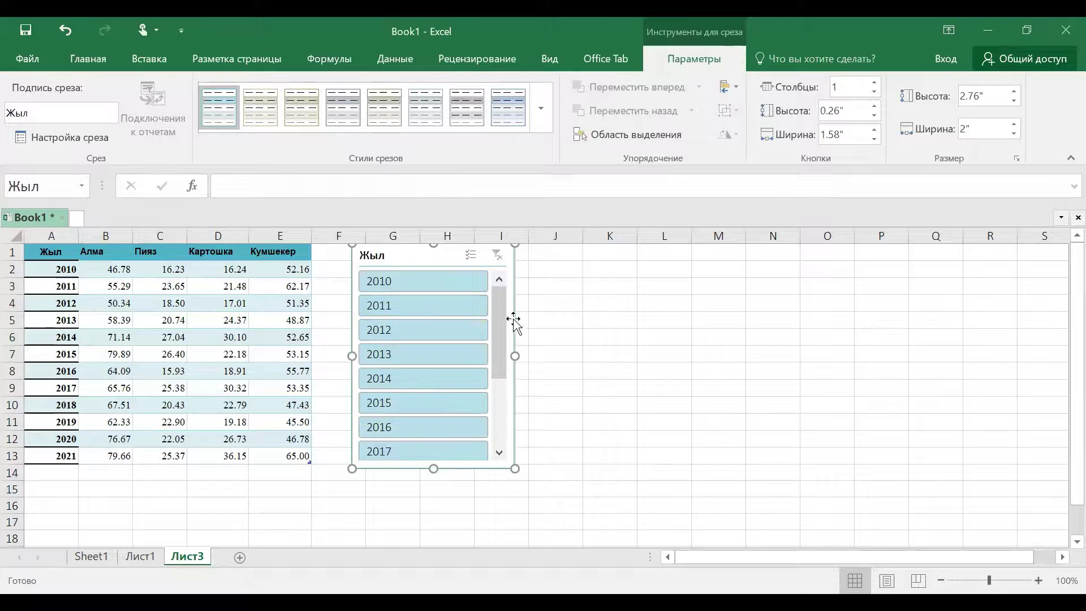
# - Try filtering the table to 2015 with the "Жыл" slicer, and clear the slicer's filter
pyautogui.moveTo(501, 327)
pyautogui.mouseDown()
pyautogui.moveTo(494, 399)
pyautogui.moveTo(495, 309)
pyautogui.mouseUp()
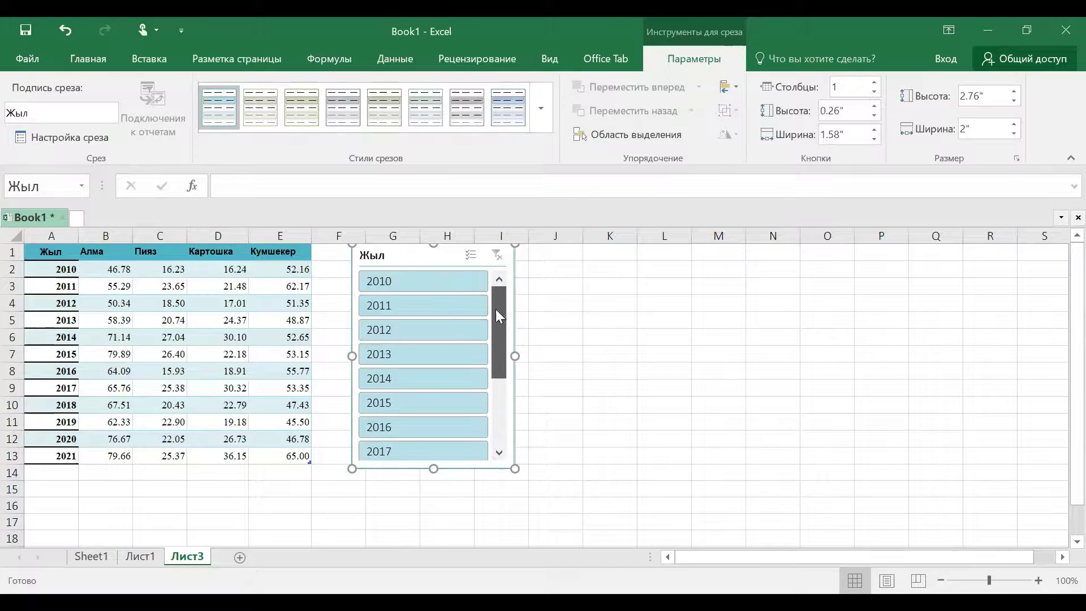
pyautogui.click(389, 399)
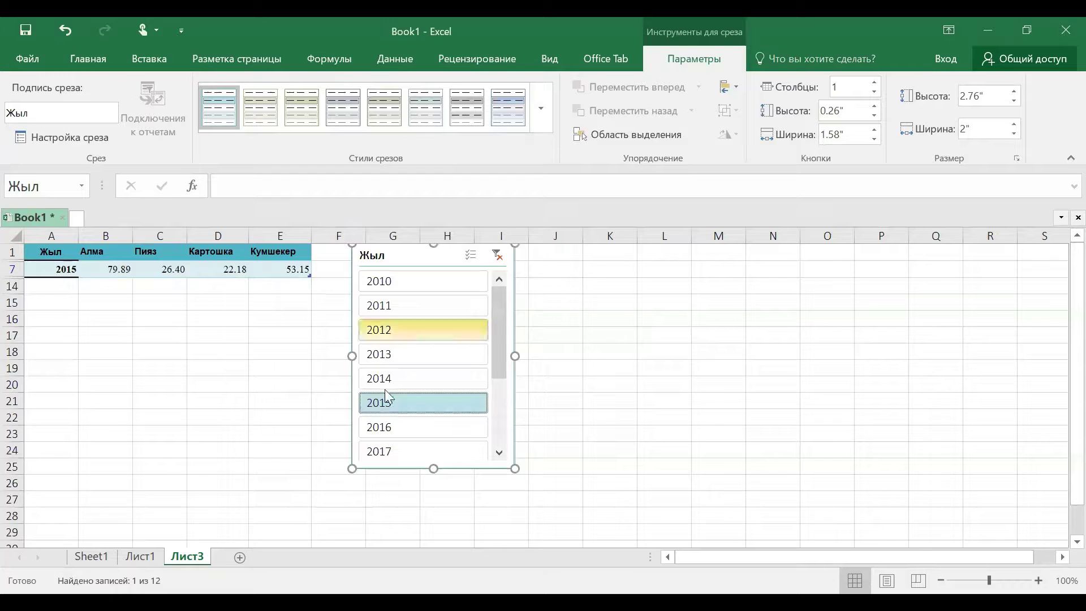
pyautogui.click(498, 256)
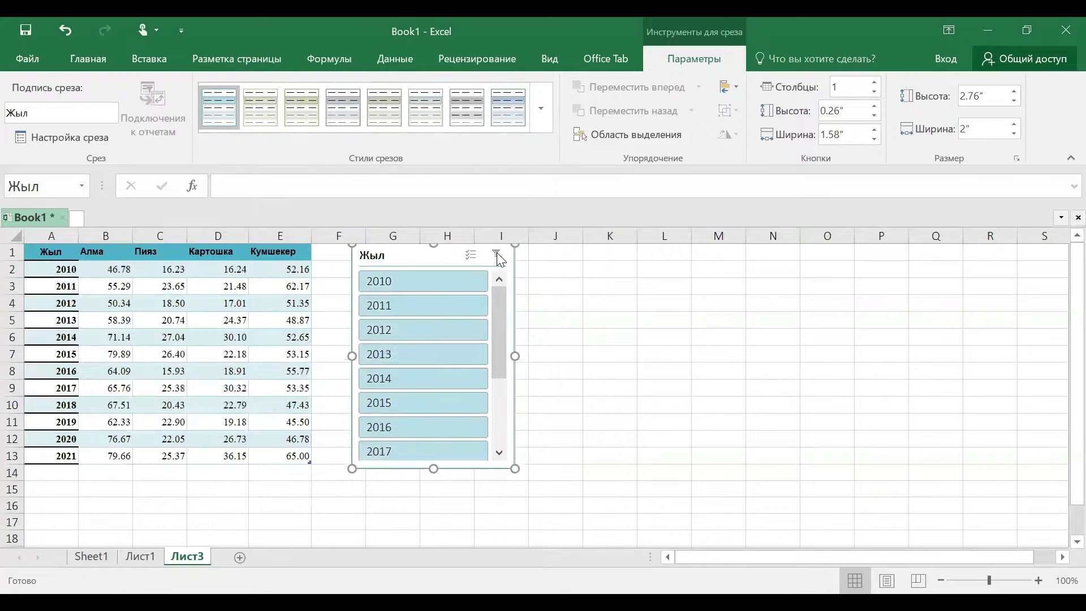